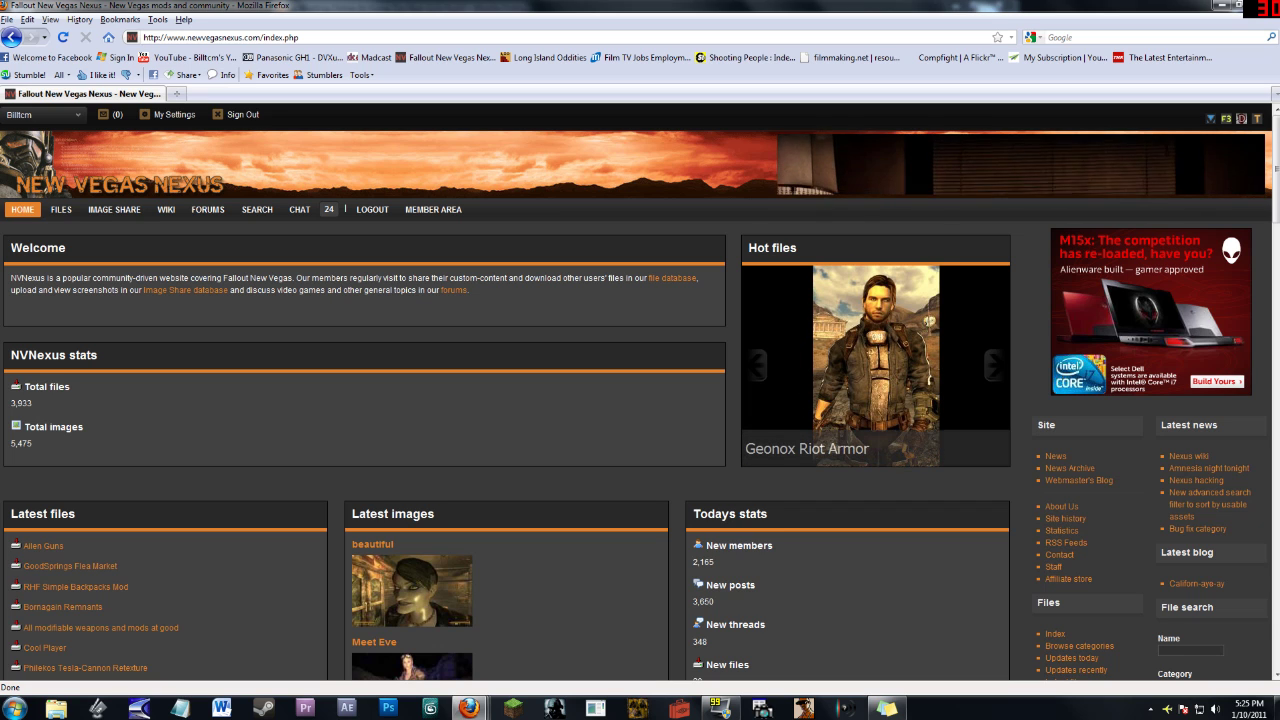
Search the site's file database for file names containing "archive".
click(257, 209)
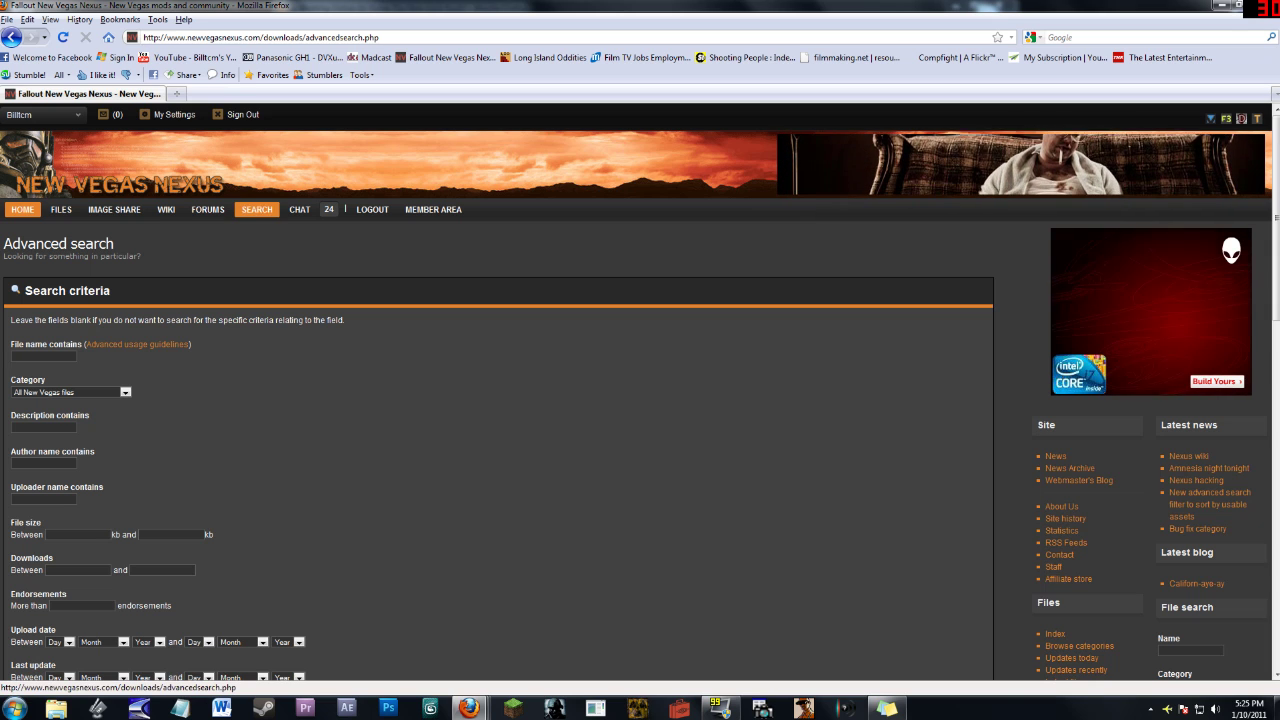
click(257, 209)
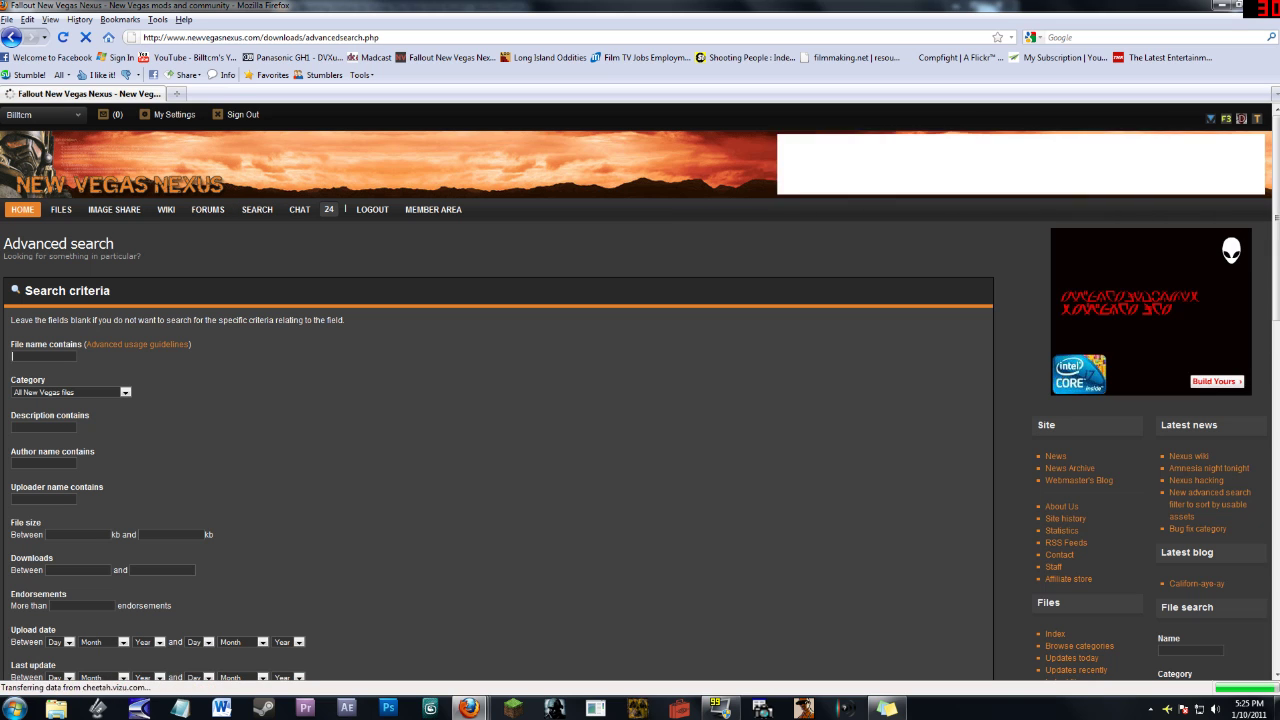
text(archive)
key(Return)
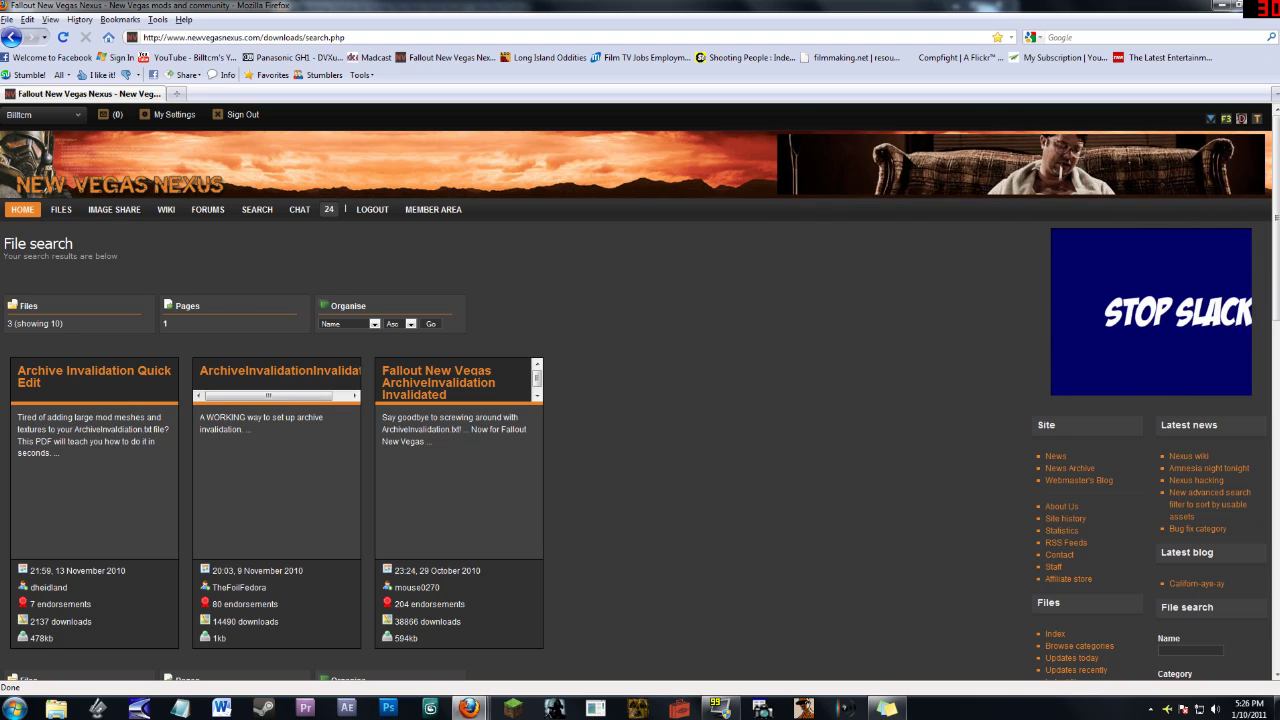
Open the Fallout New Vegas ArchiveInvalidation Invalidated page from the search results and look through its description.
drag(395, 604, 466, 604)
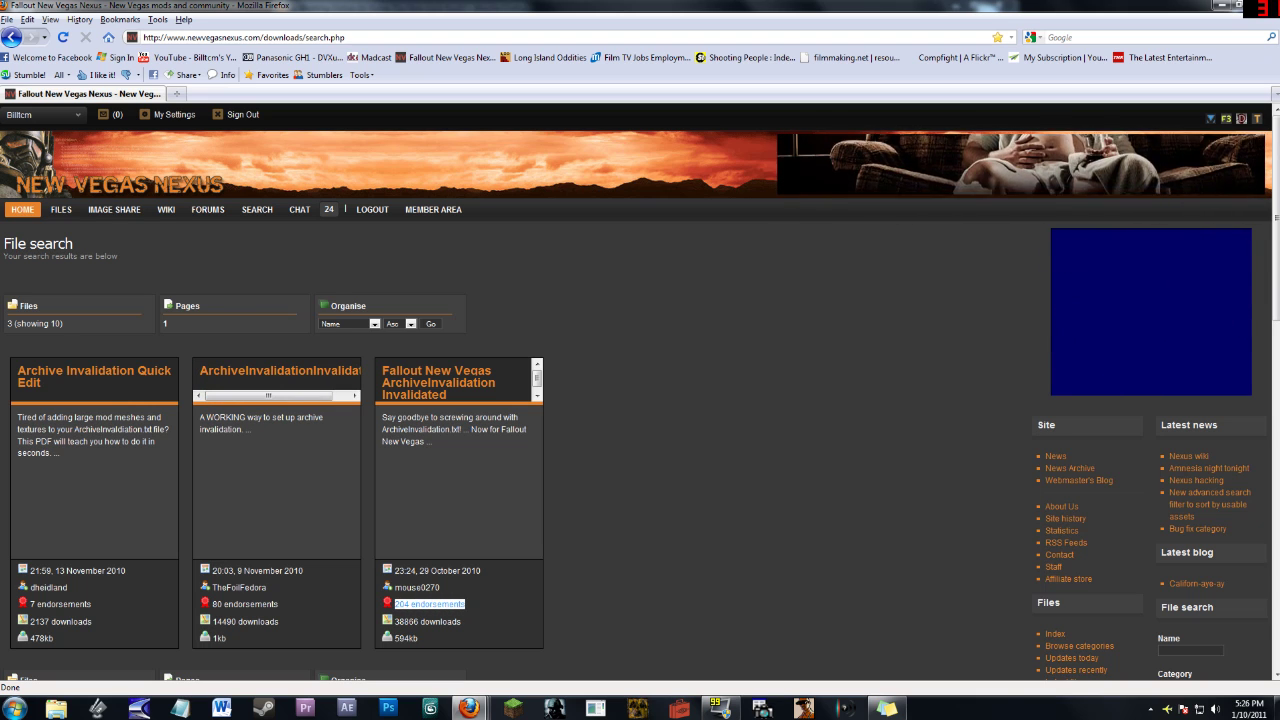
click(470, 605)
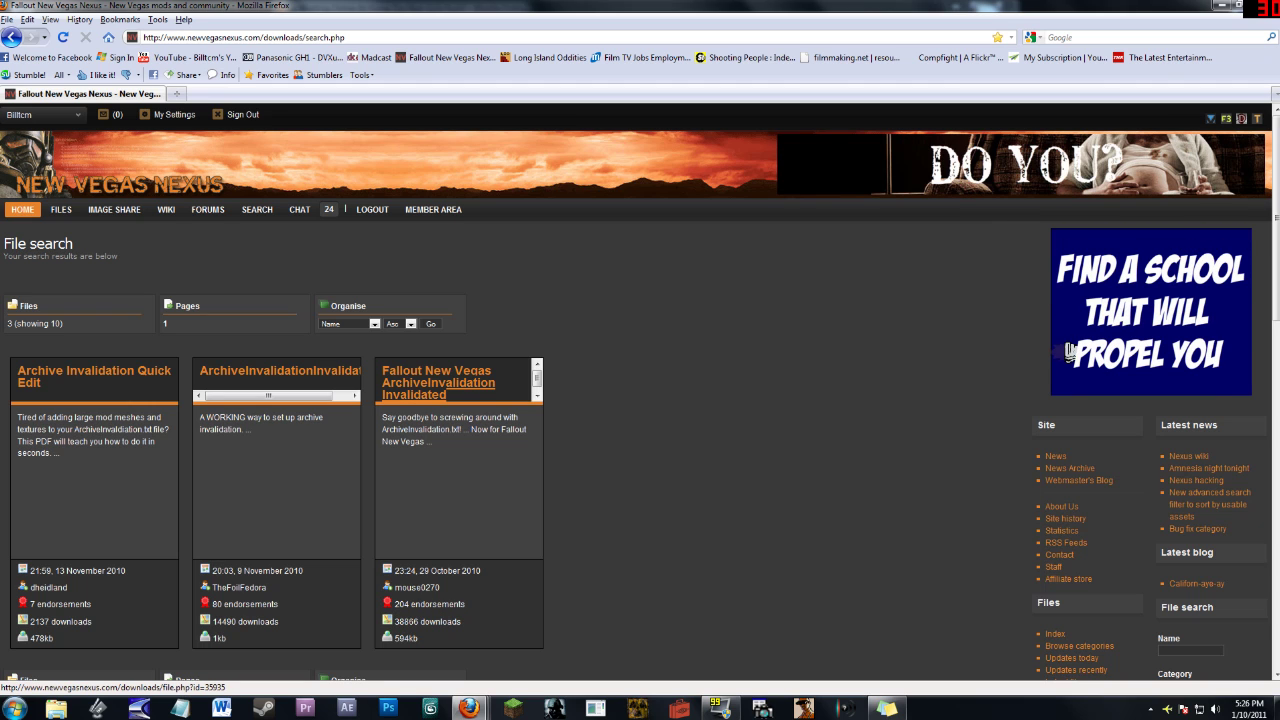
click(440, 383)
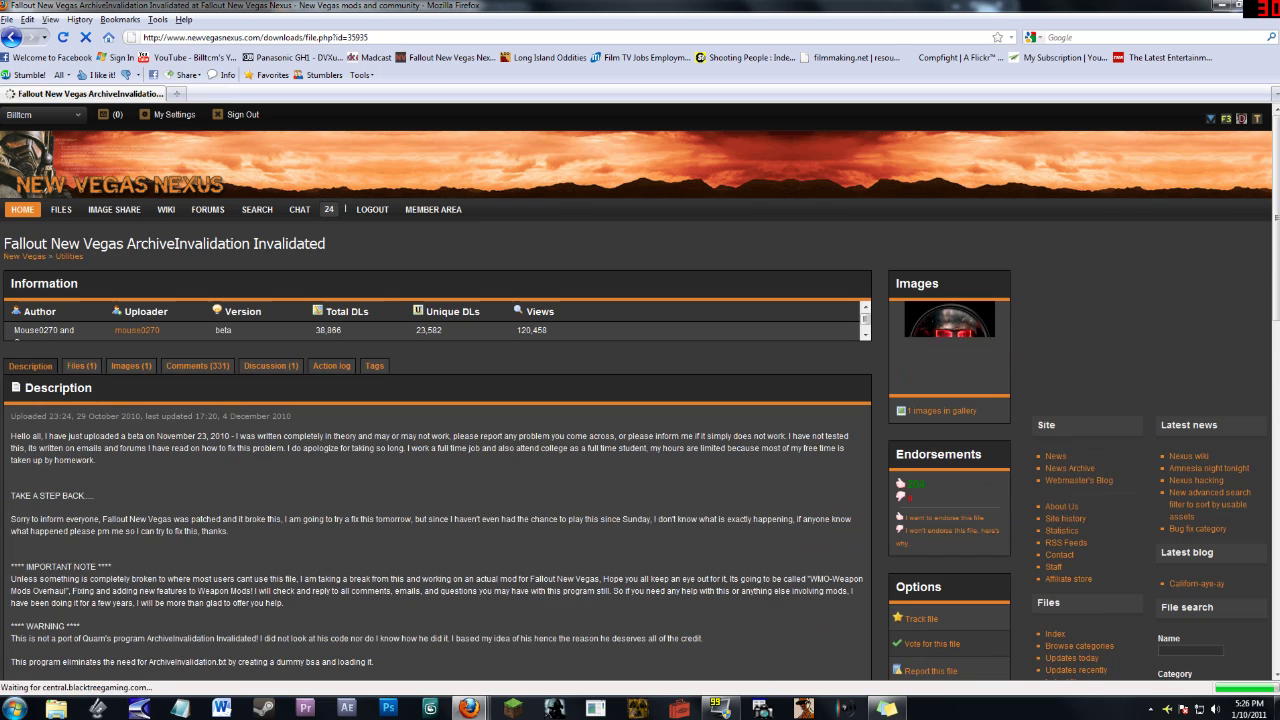
scroll(640, 400, down, 2)
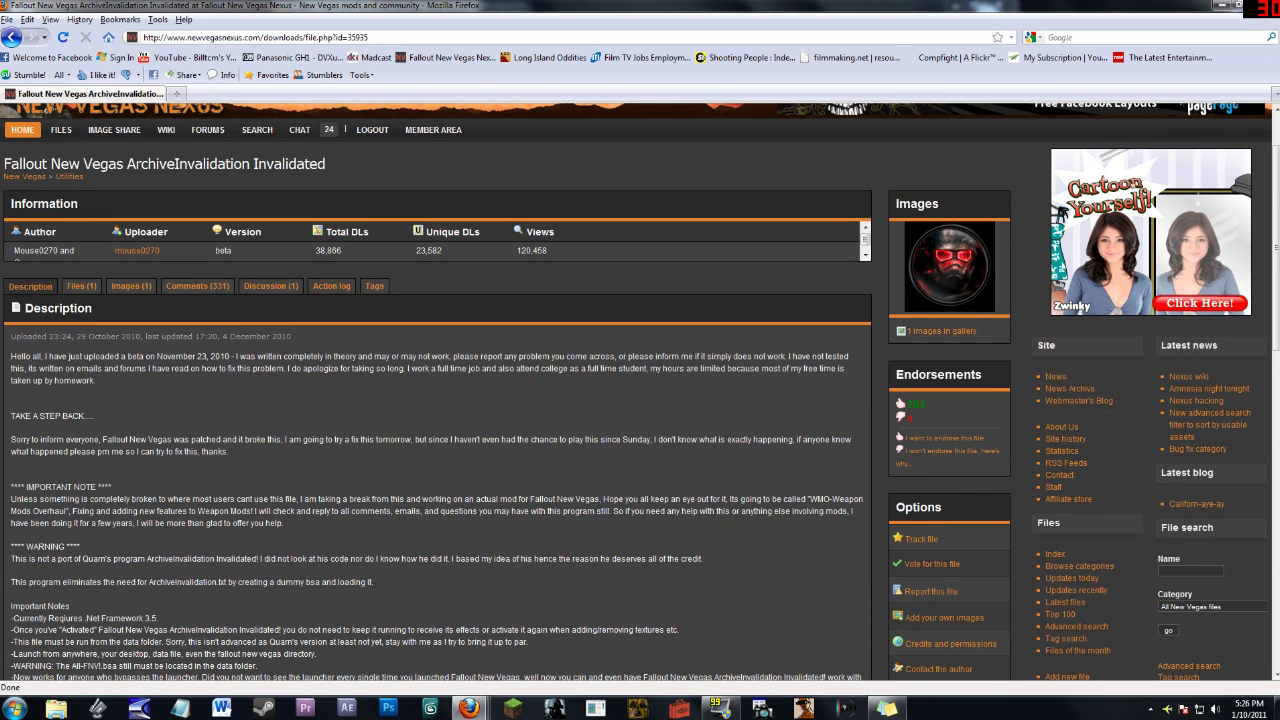
drag(11, 356, 400, 584)
click(400, 584)
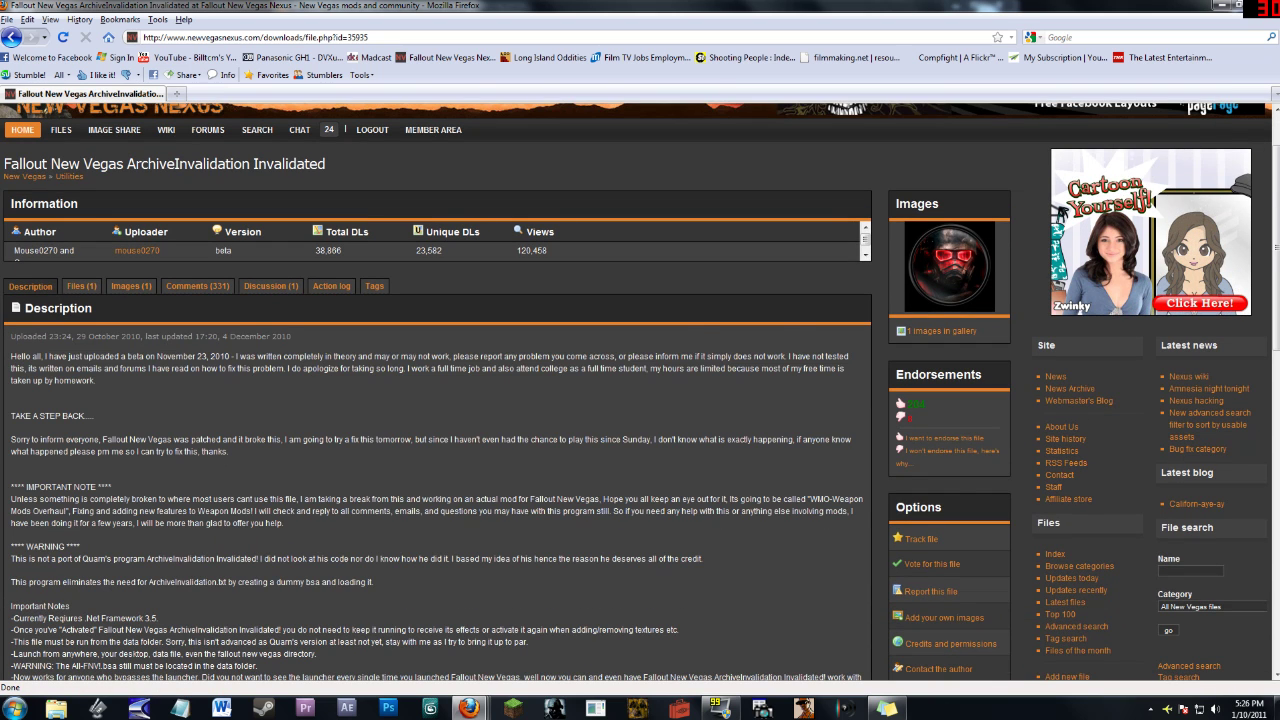
Download the main file of Fallout New Vegas ArchiveInvalidation Invalidated and save it to disk.
click(81, 286)
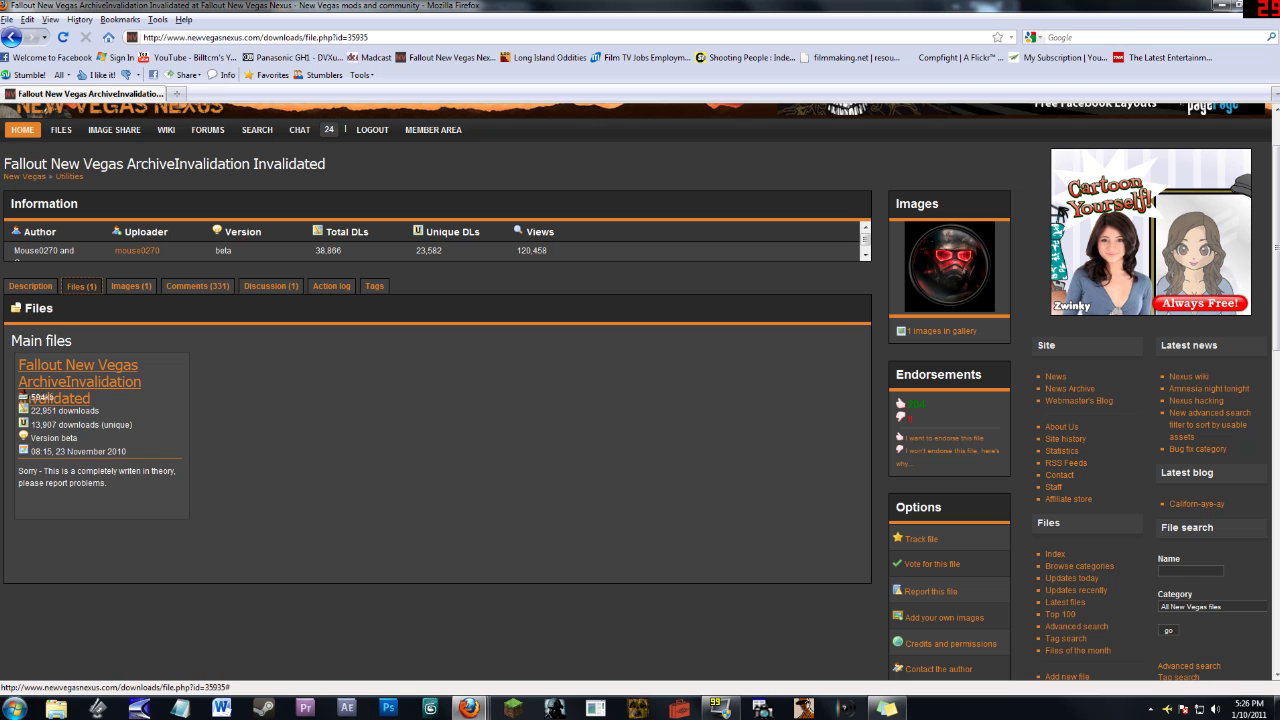
click(78, 382)
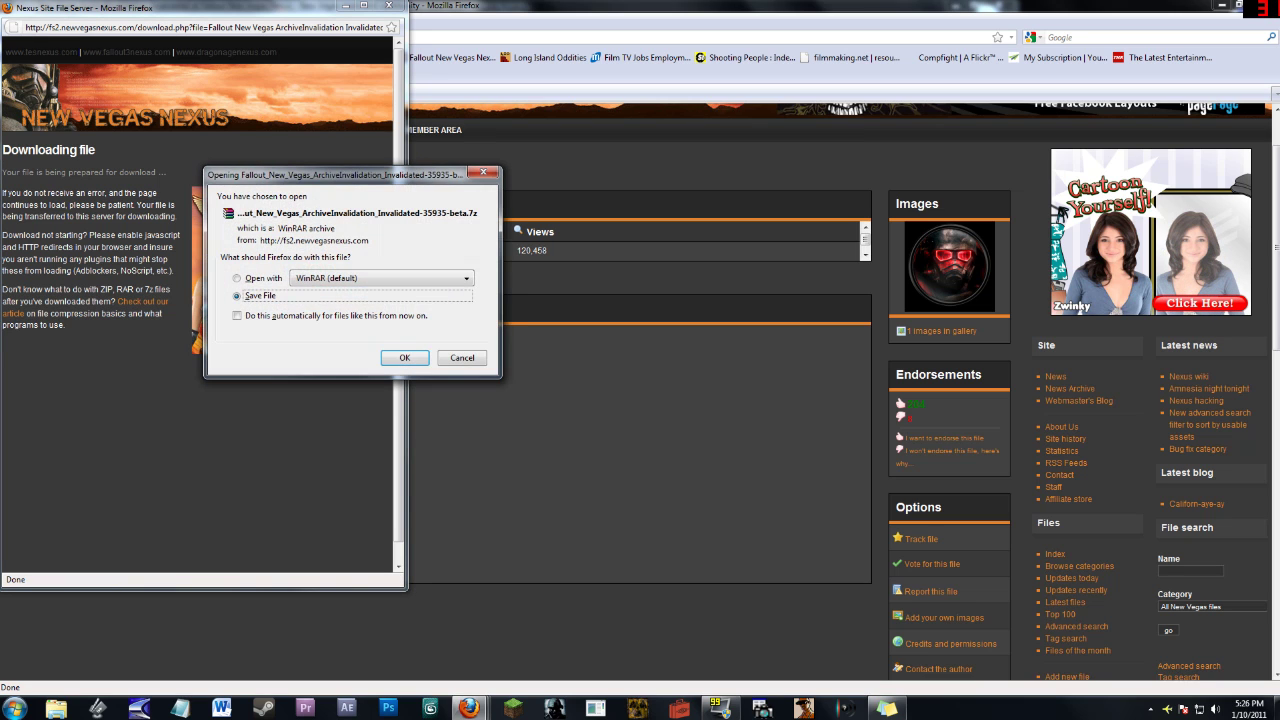
click(403, 357)
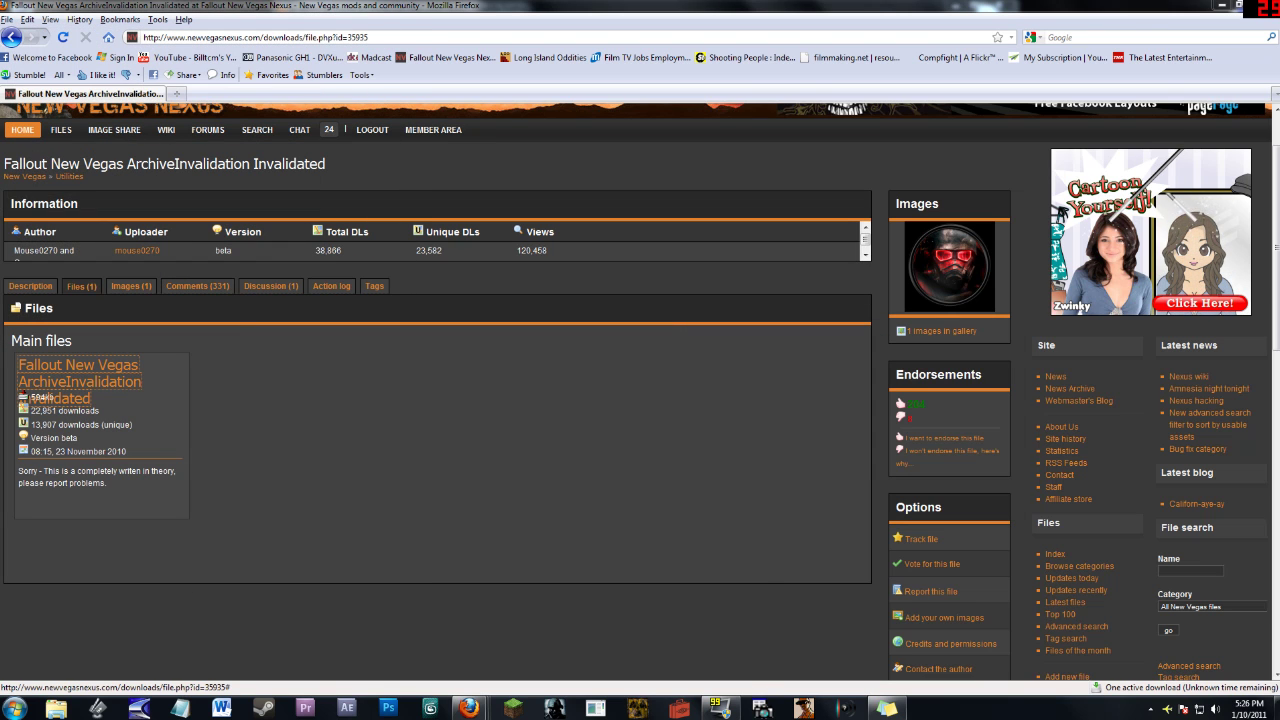
Show the finished ArchiveInvalidation download in its containing folder.
mouse_move(468, 708)
click(690, 628)
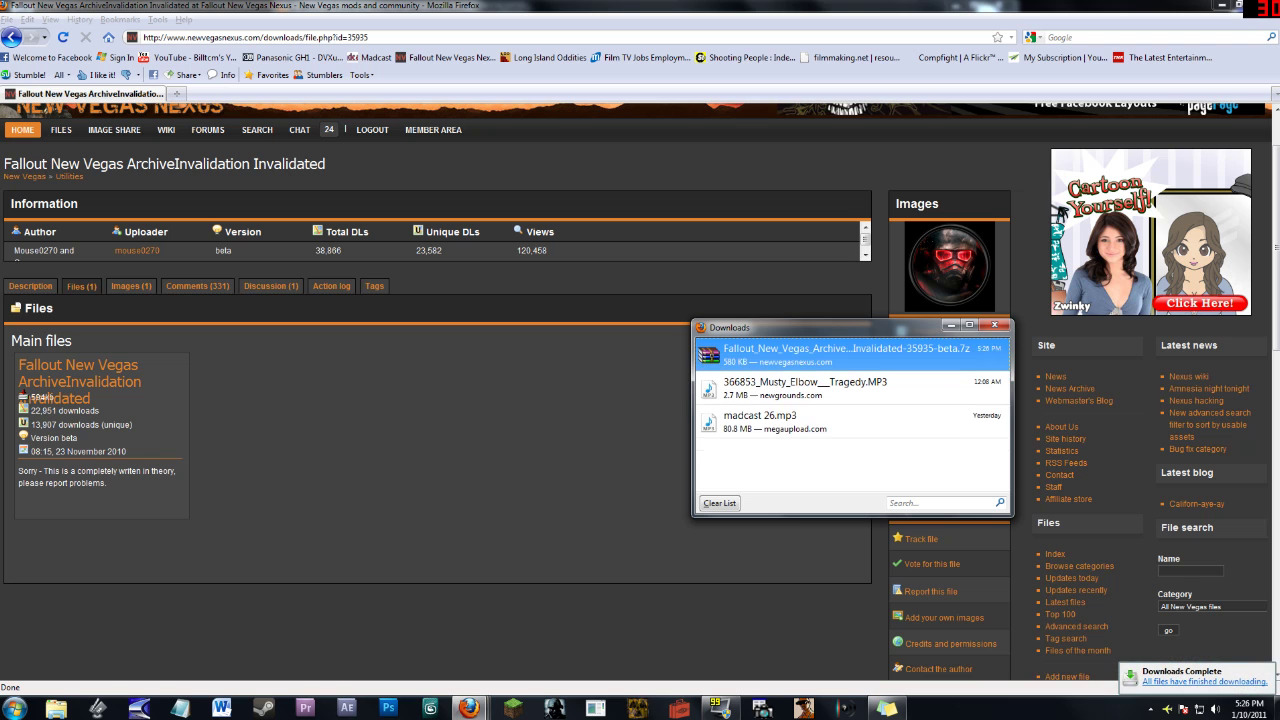
right_click(796, 350)
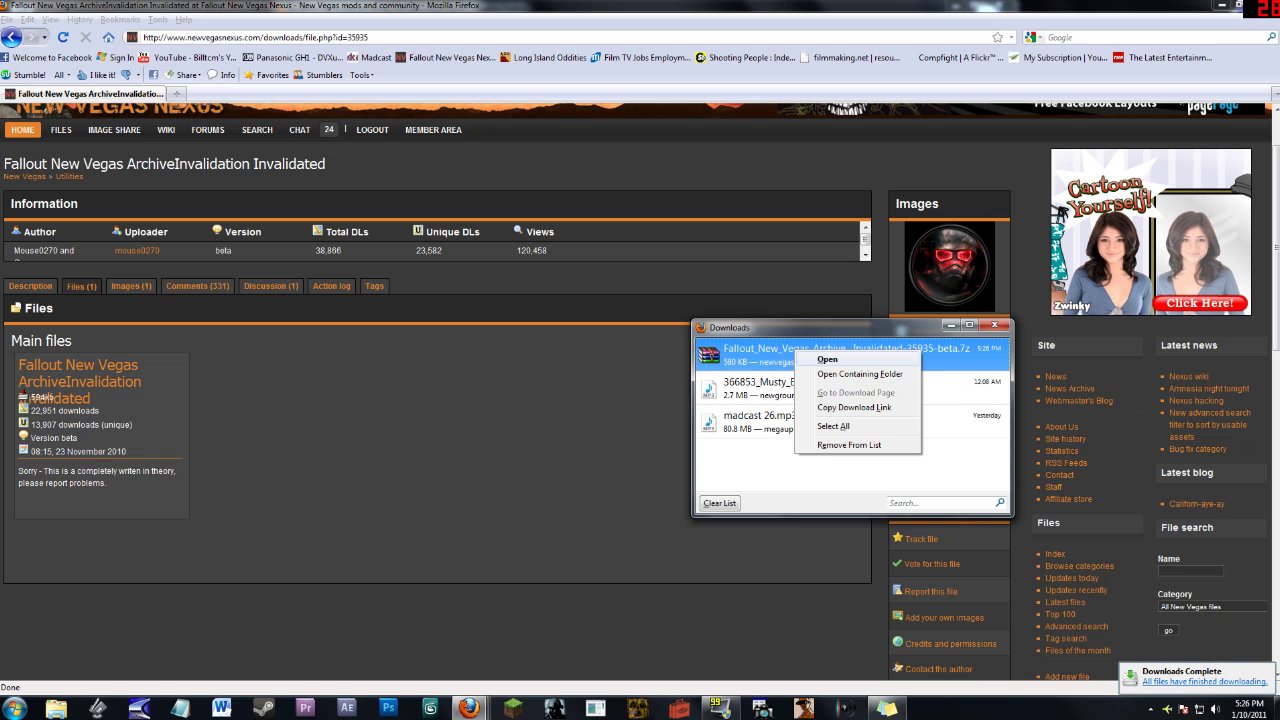
click(848, 374)
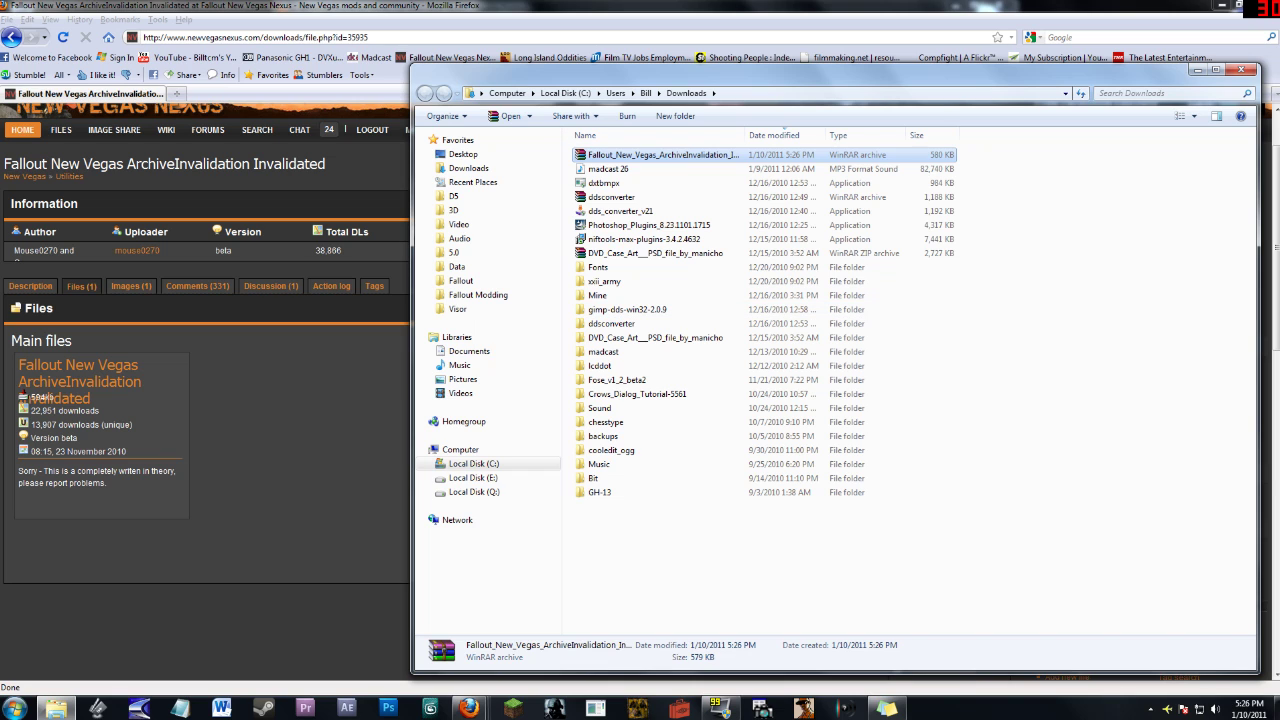
Move the downloaded ArchiveInvalidation archive into the Steam\steamapps\common\fallout new vegas folder.
click(1020, 260)
click(664, 155)
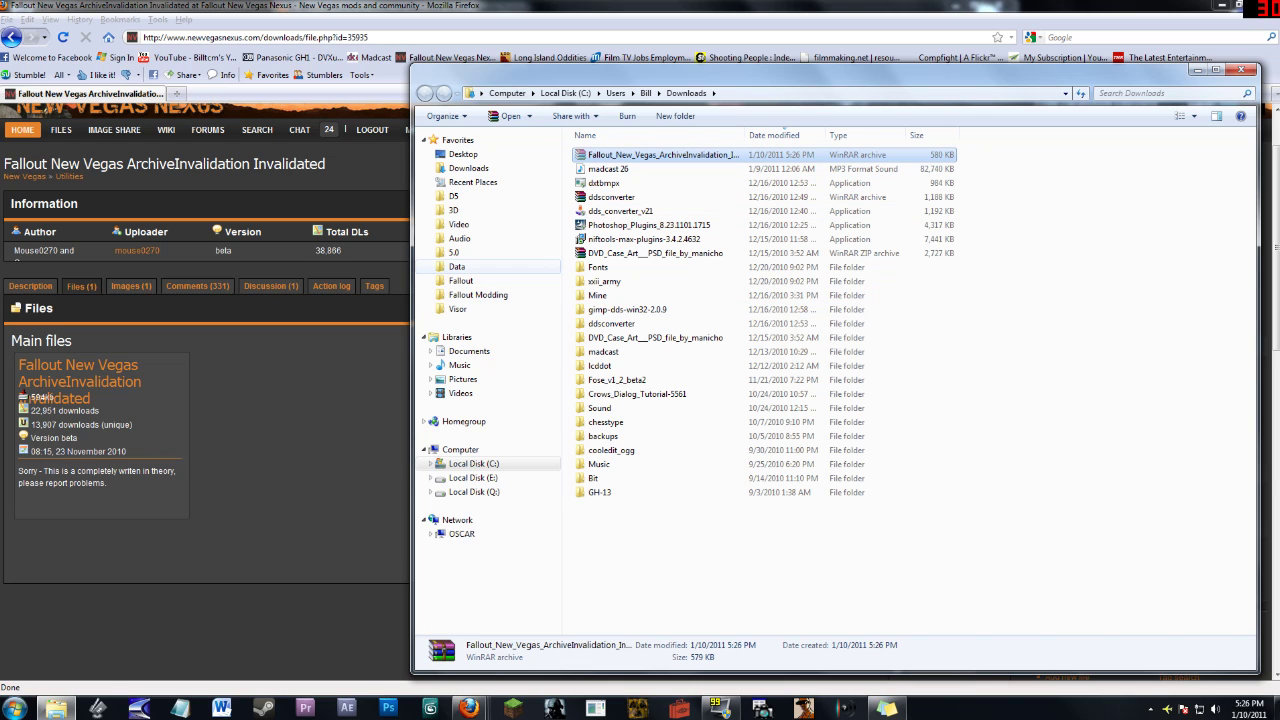
click(457, 266)
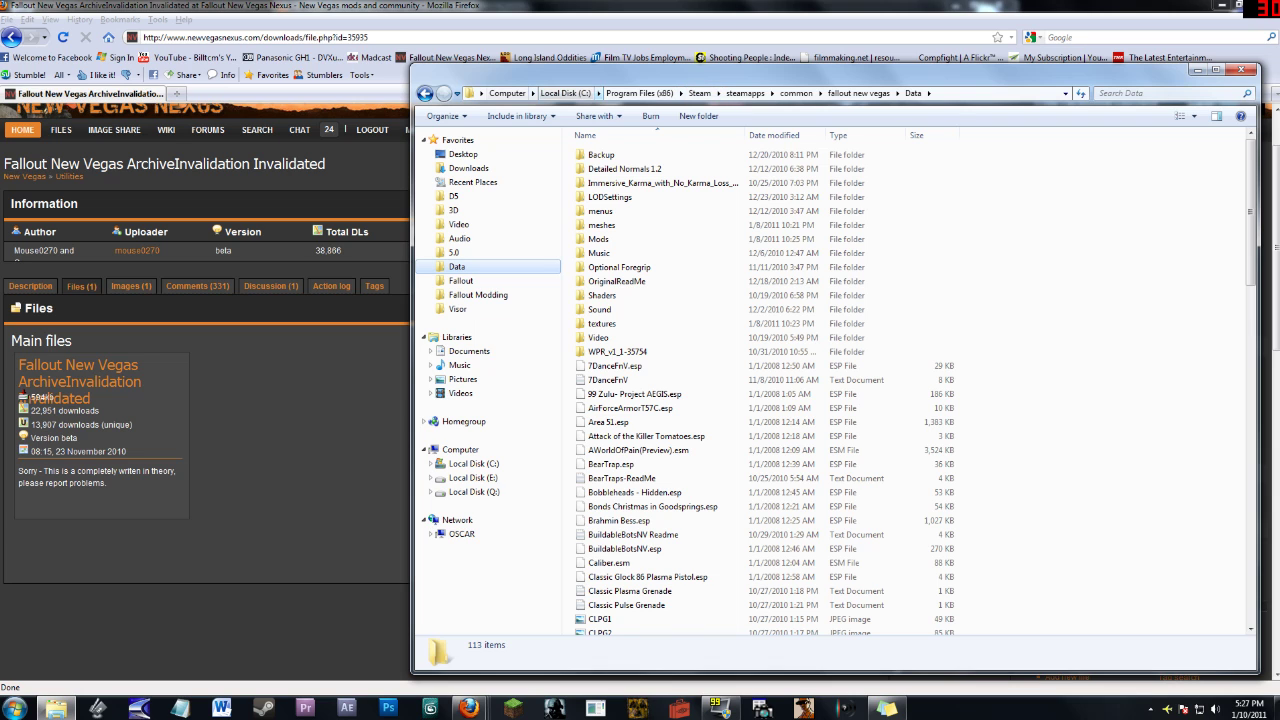
click(699, 93)
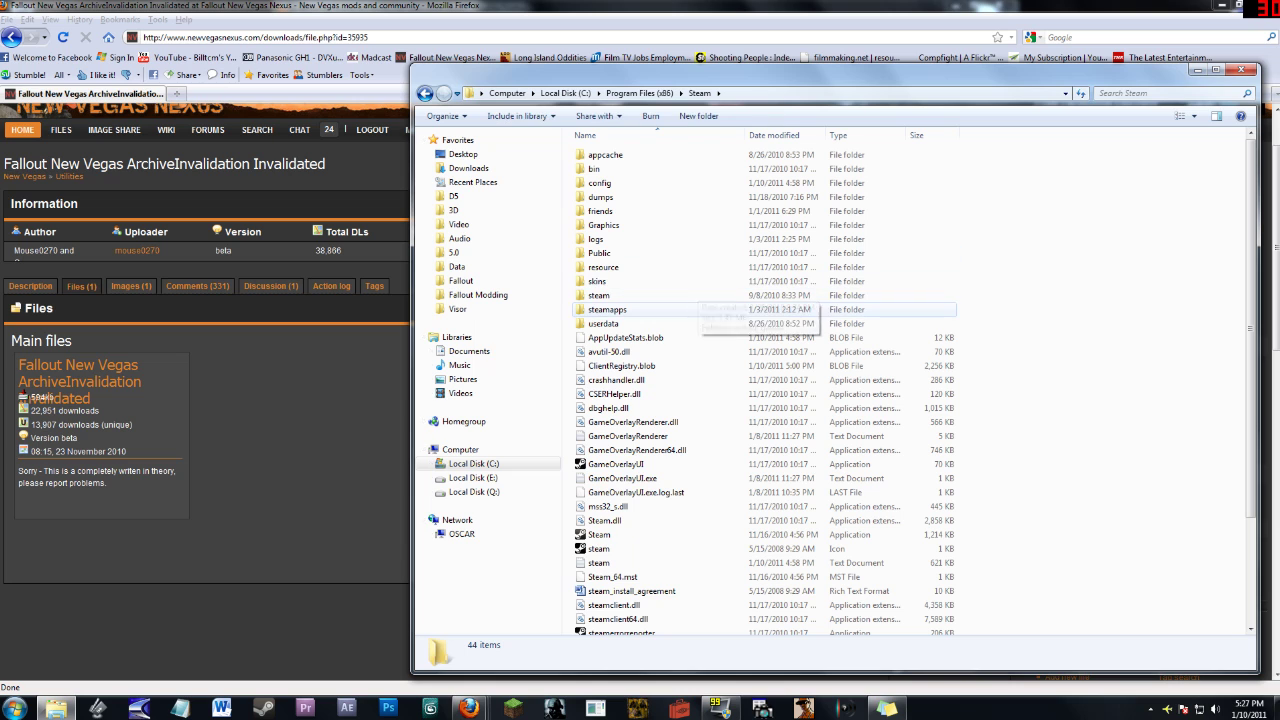
double_click(607, 309)
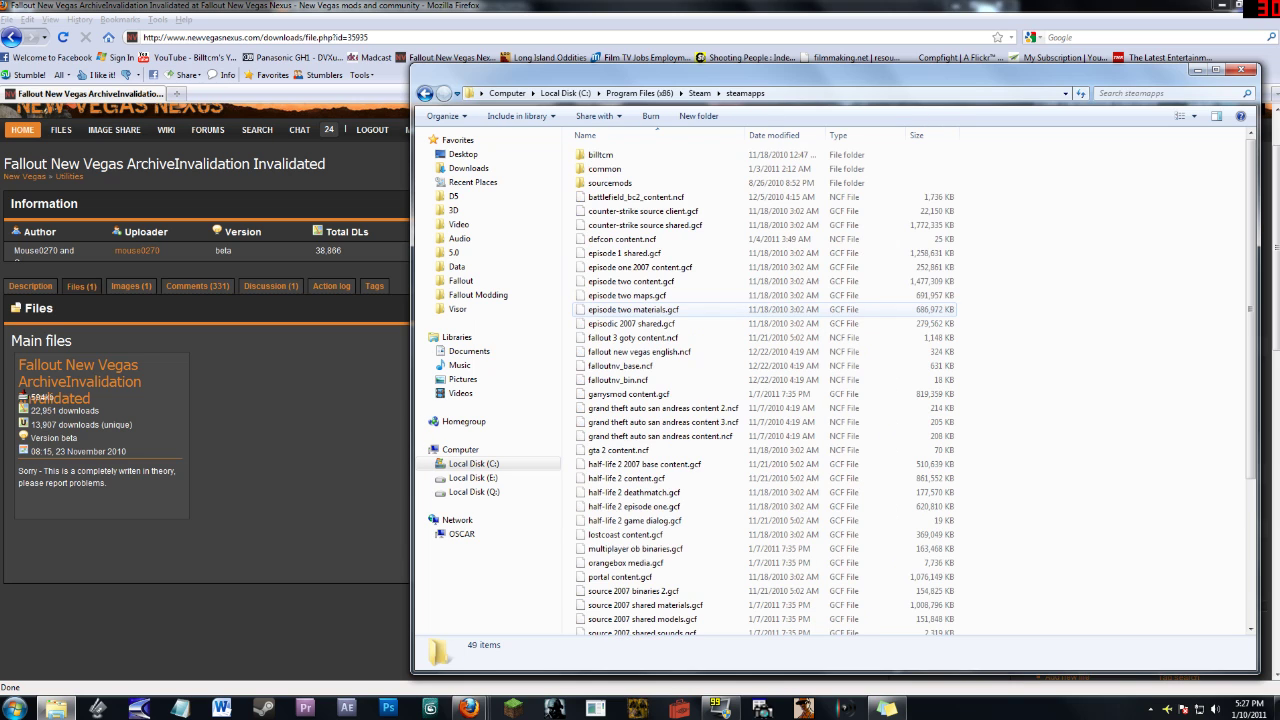
double_click(605, 160)
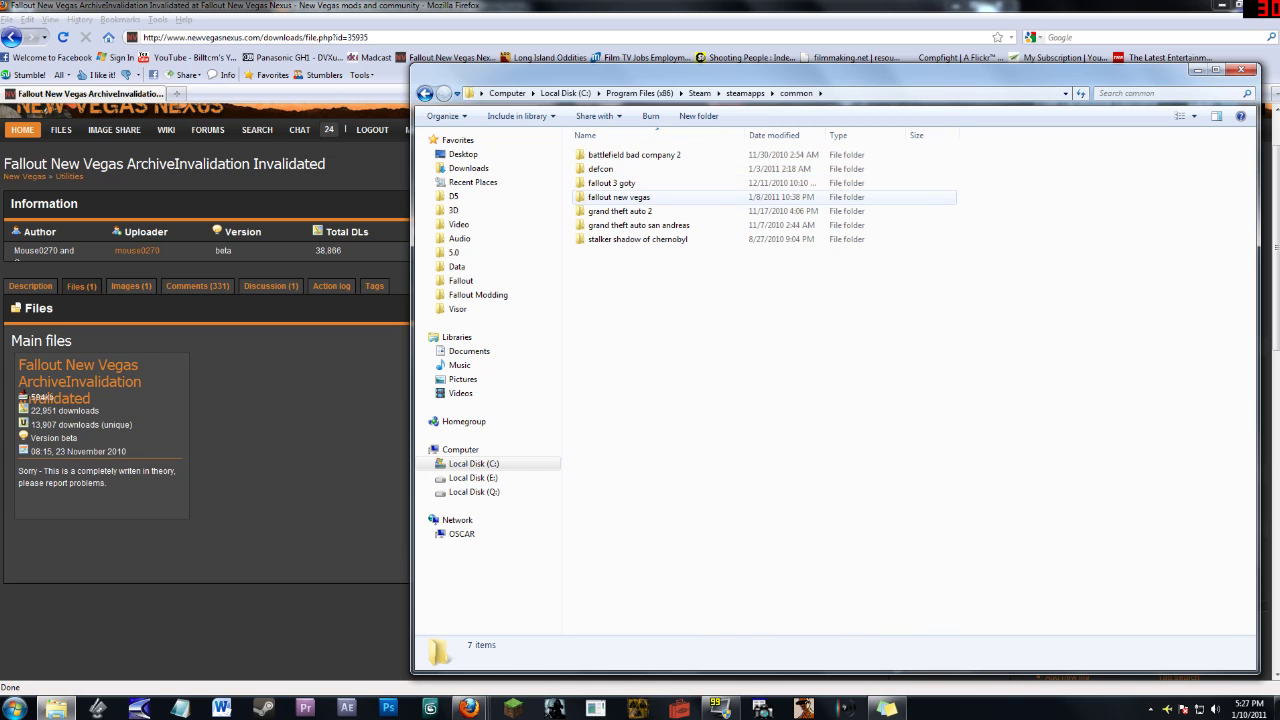
double_click(619, 197)
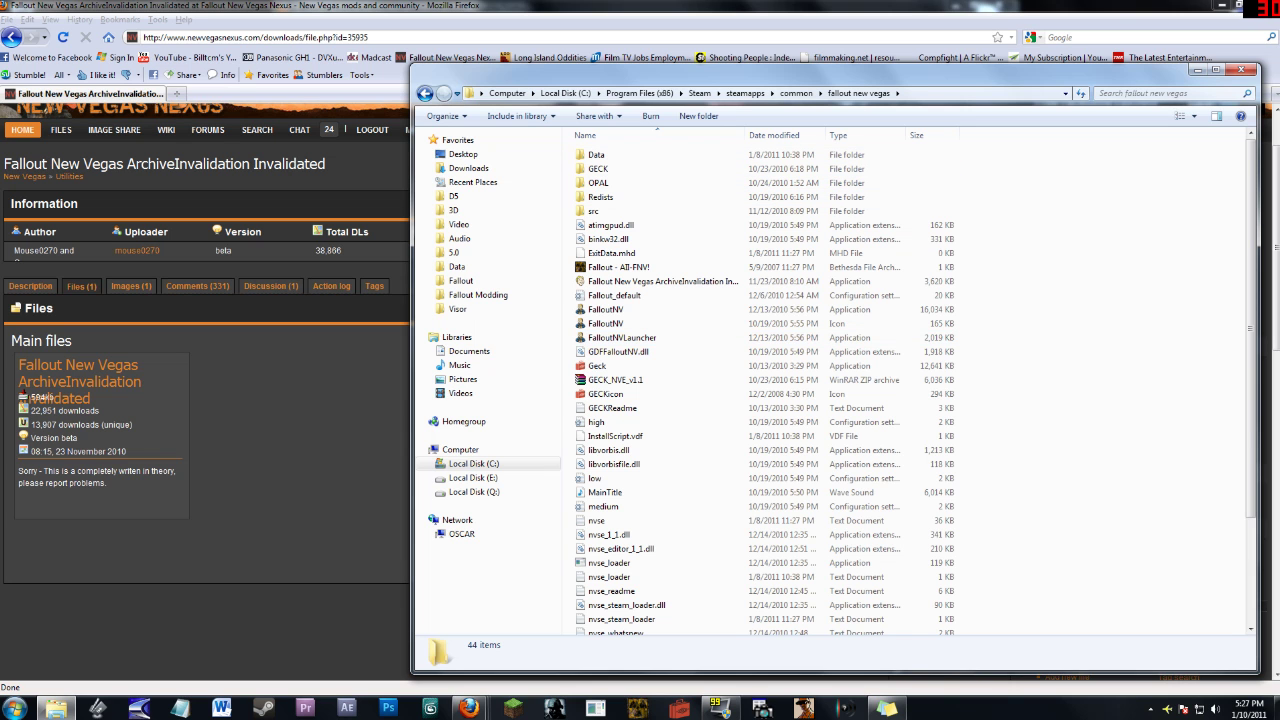
scroll(905, 385, down, 4)
scroll(905, 385, up, 4)
scroll(830, 390, down, 4)
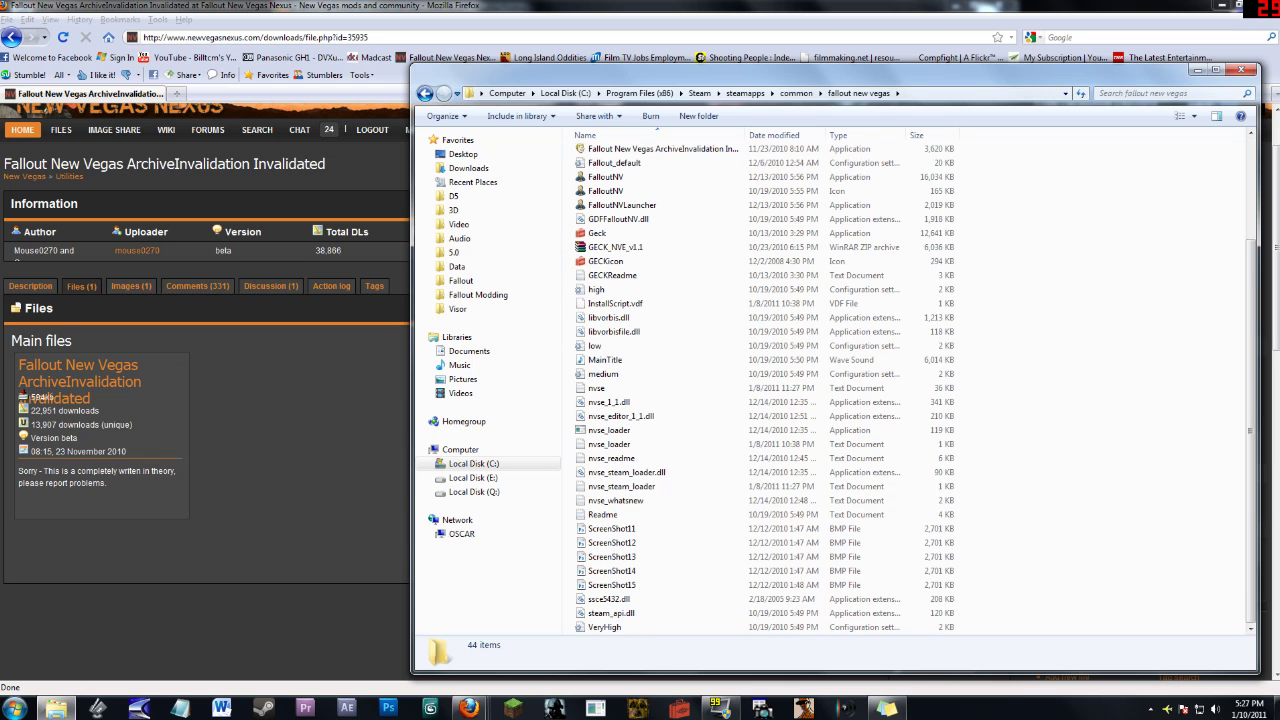
key(ctrl+v)
scroll(830, 390, up, 4)
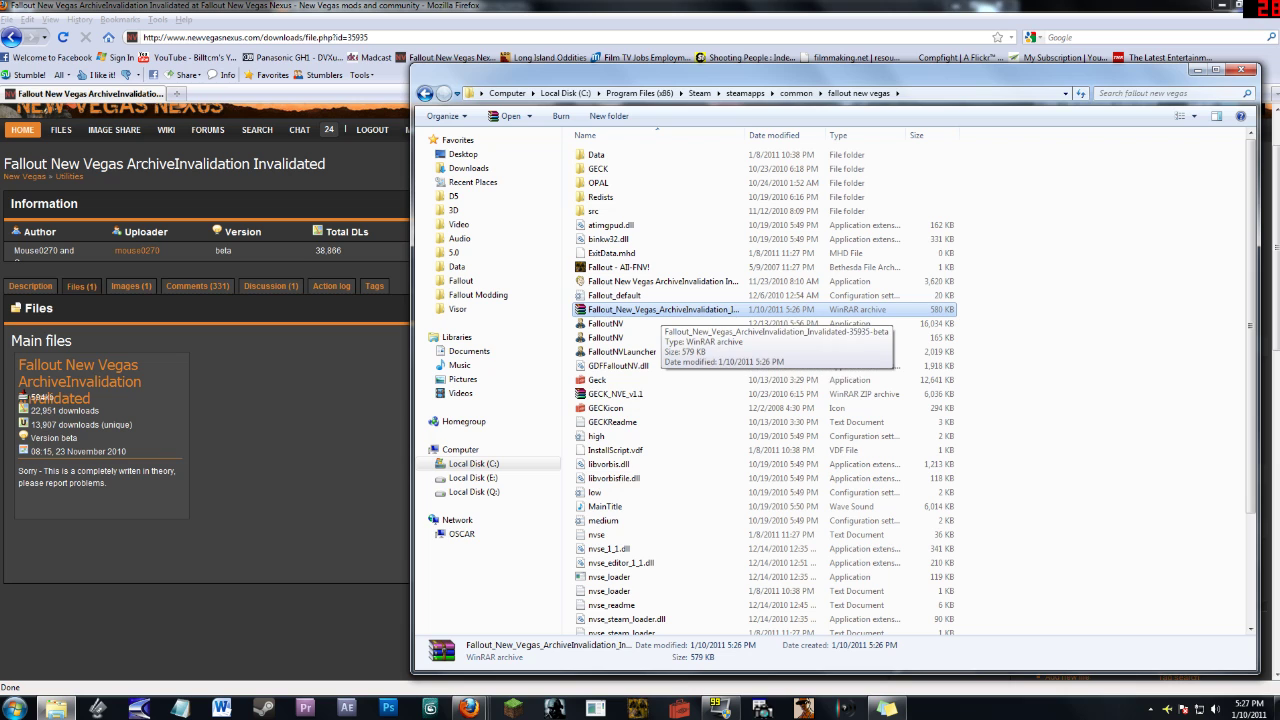
Extract the archive into its own Fallout_New_Vegas_ArchiveInvalidation_Invalidated-35935-beta folder and open that folder.
right_click(703, 312)
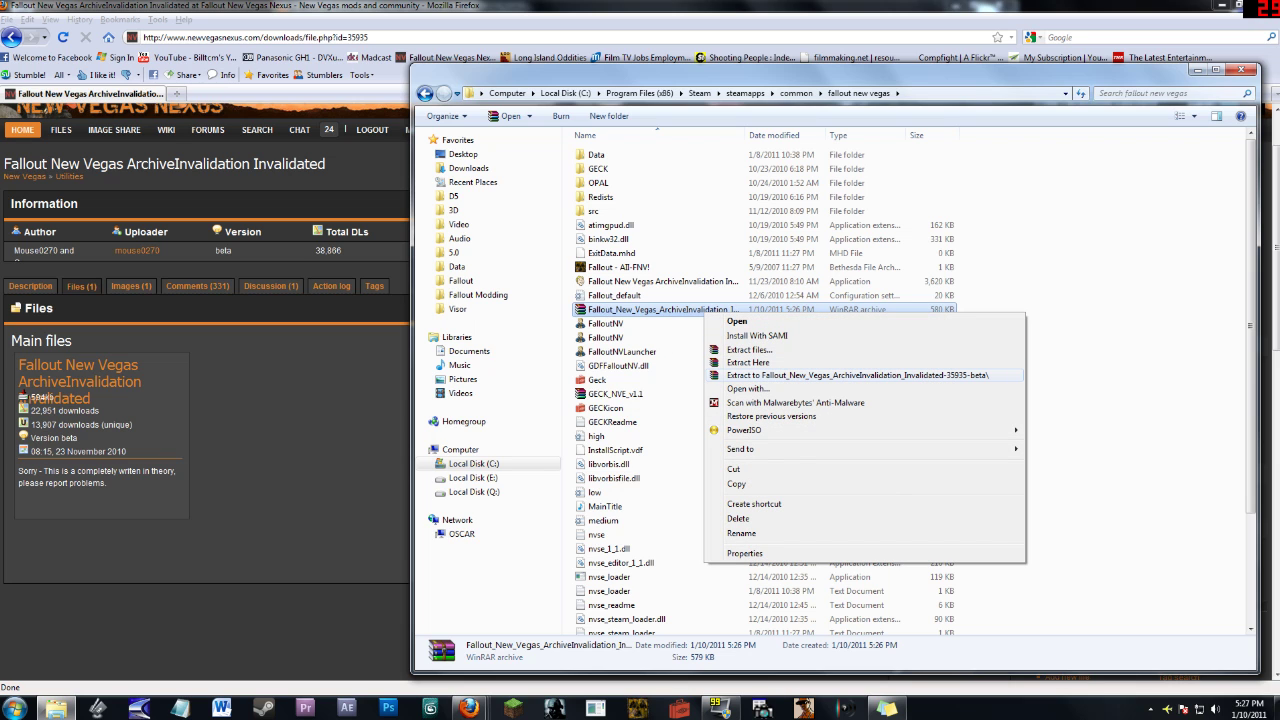
click(720, 375)
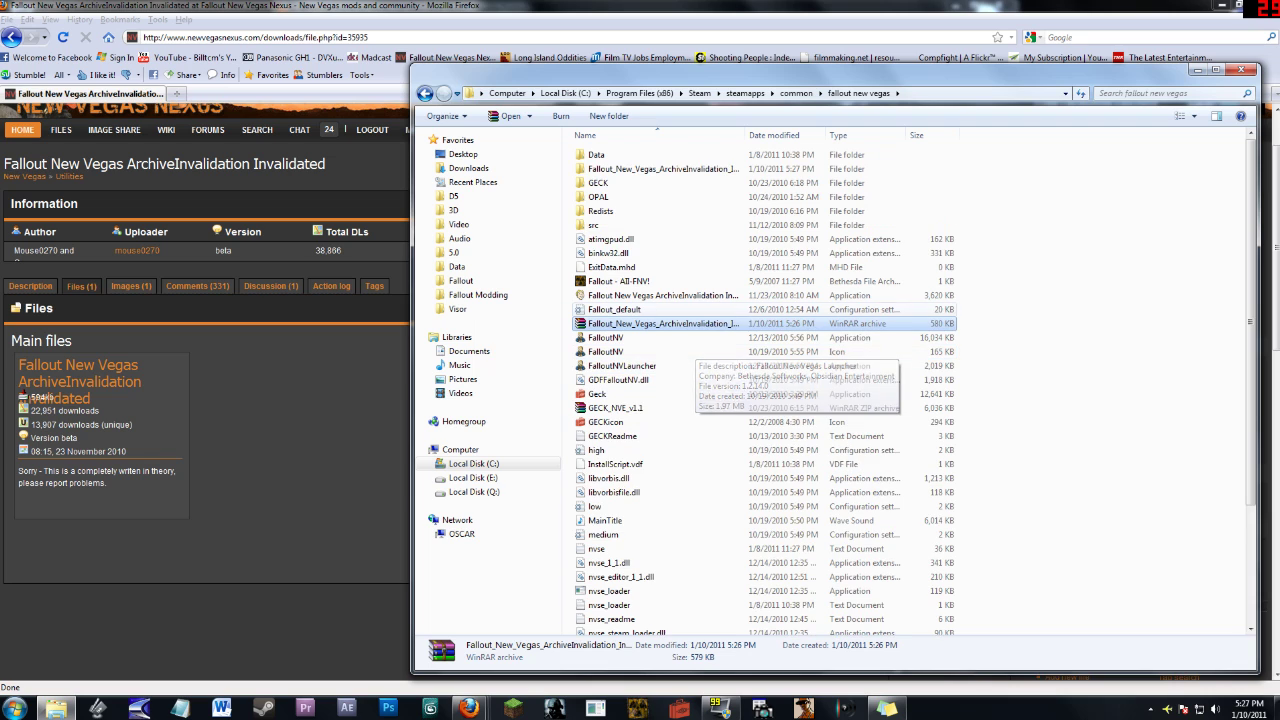
double_click(663, 169)
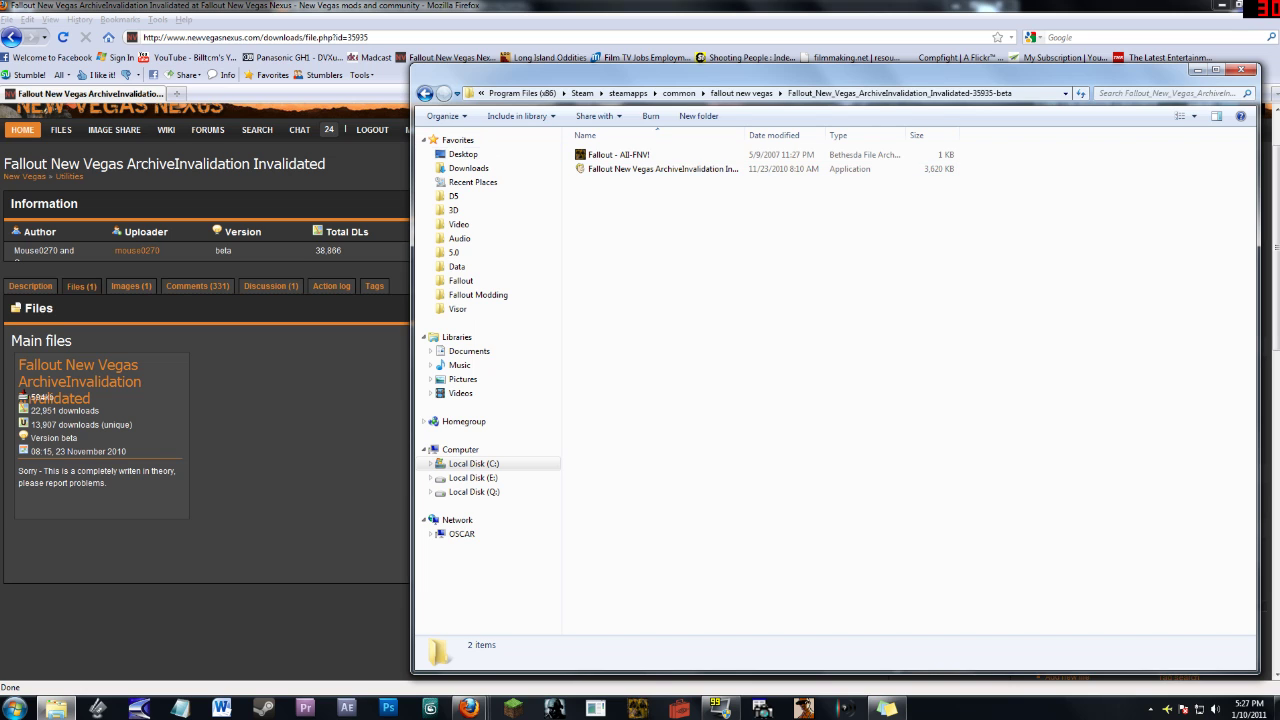
Move both extracted files up into the fallout new vegas folder, replacing the existing files of the same name.
drag(607, 188, 640, 143)
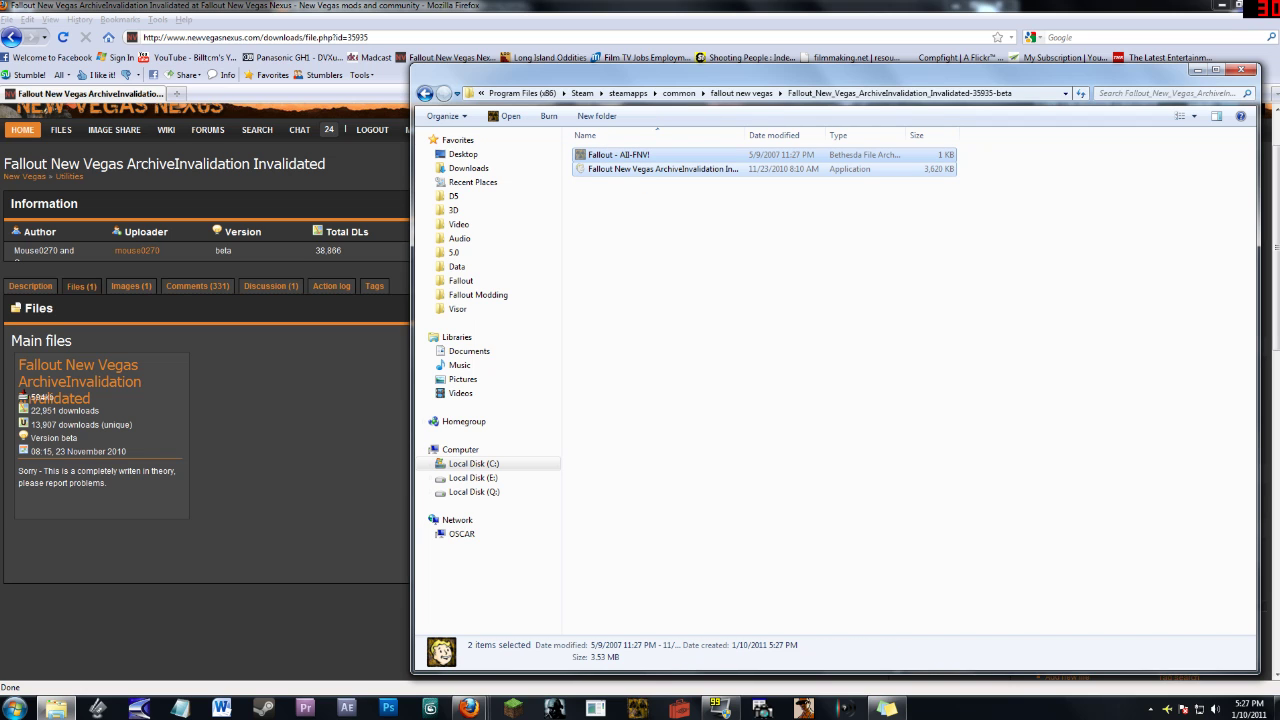
key(BackSpace)
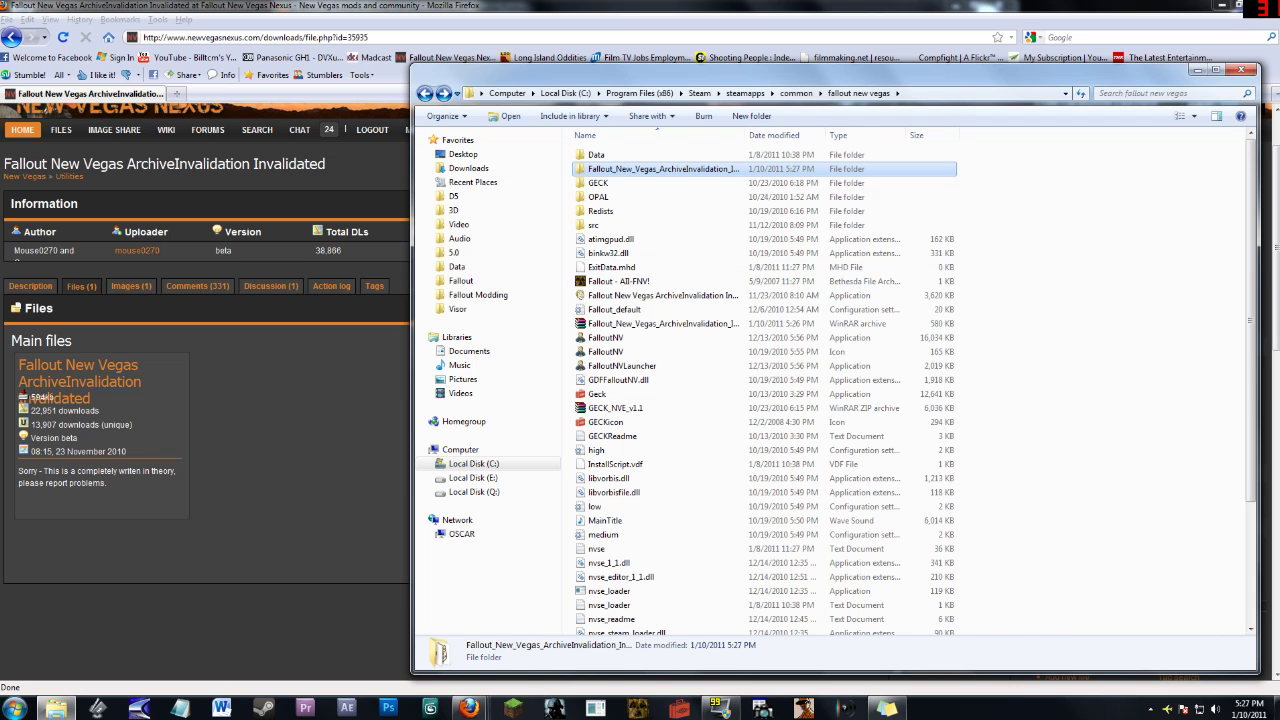
key(ctrl+v)
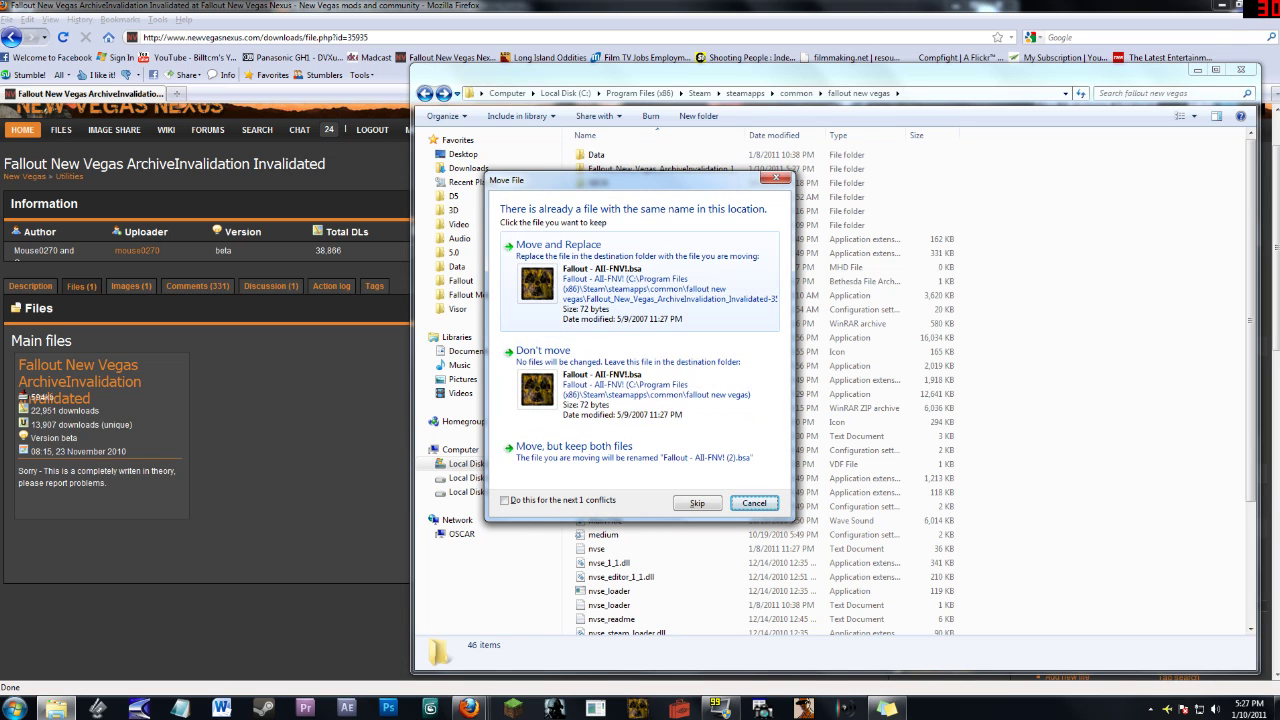
click(558, 244)
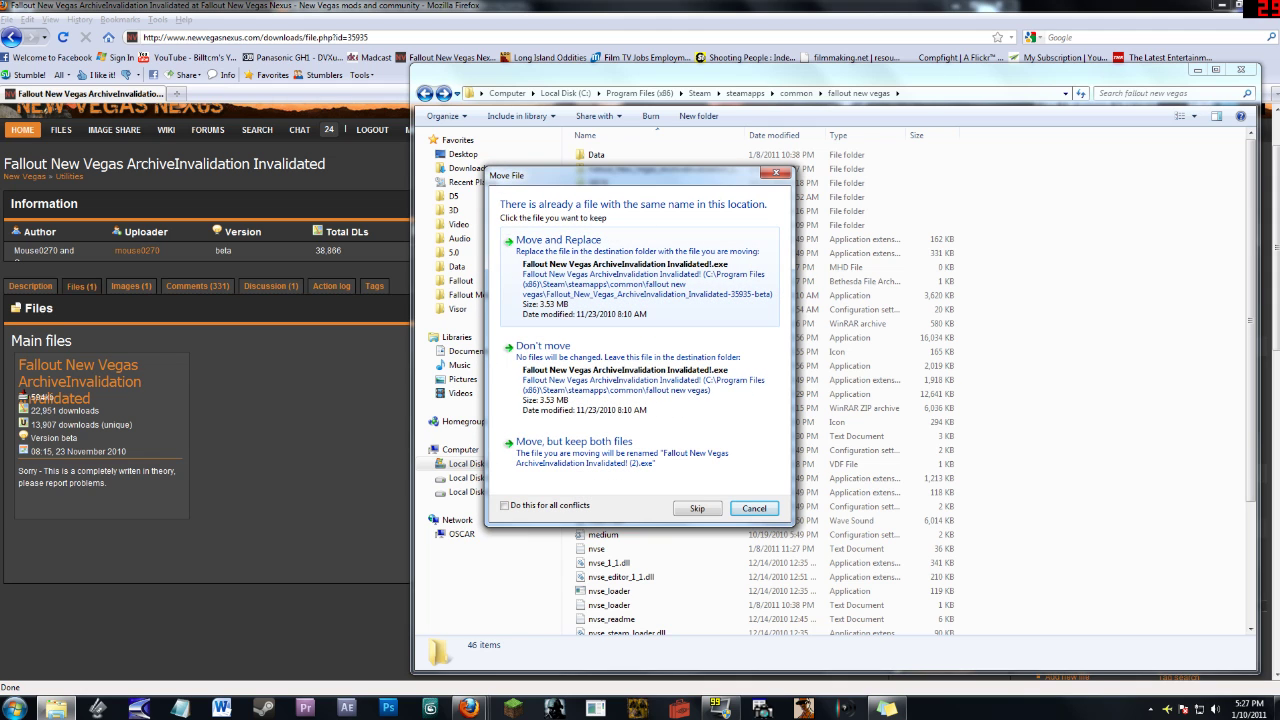
click(558, 244)
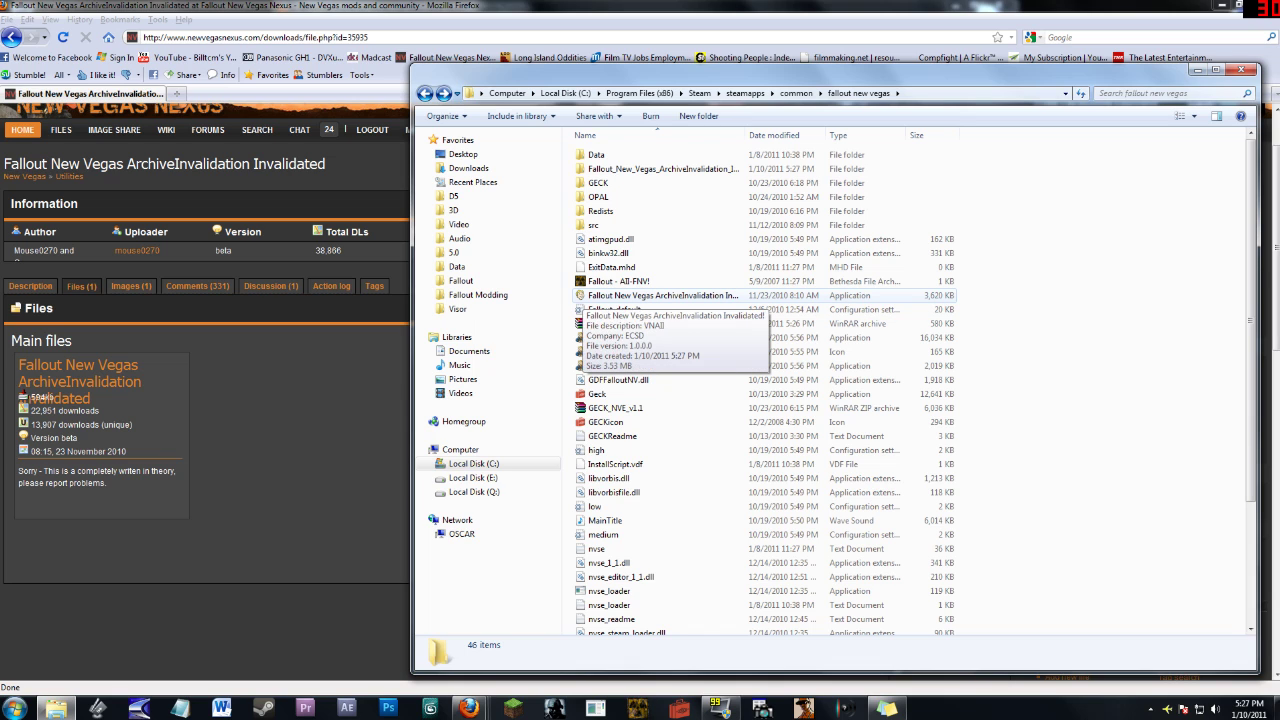
Run the Fallout New Vegas ArchiveInvalidation Invalidated! application from the game folder and build the archive invalidation.
click(580, 296)
ctrl+click(612, 281)
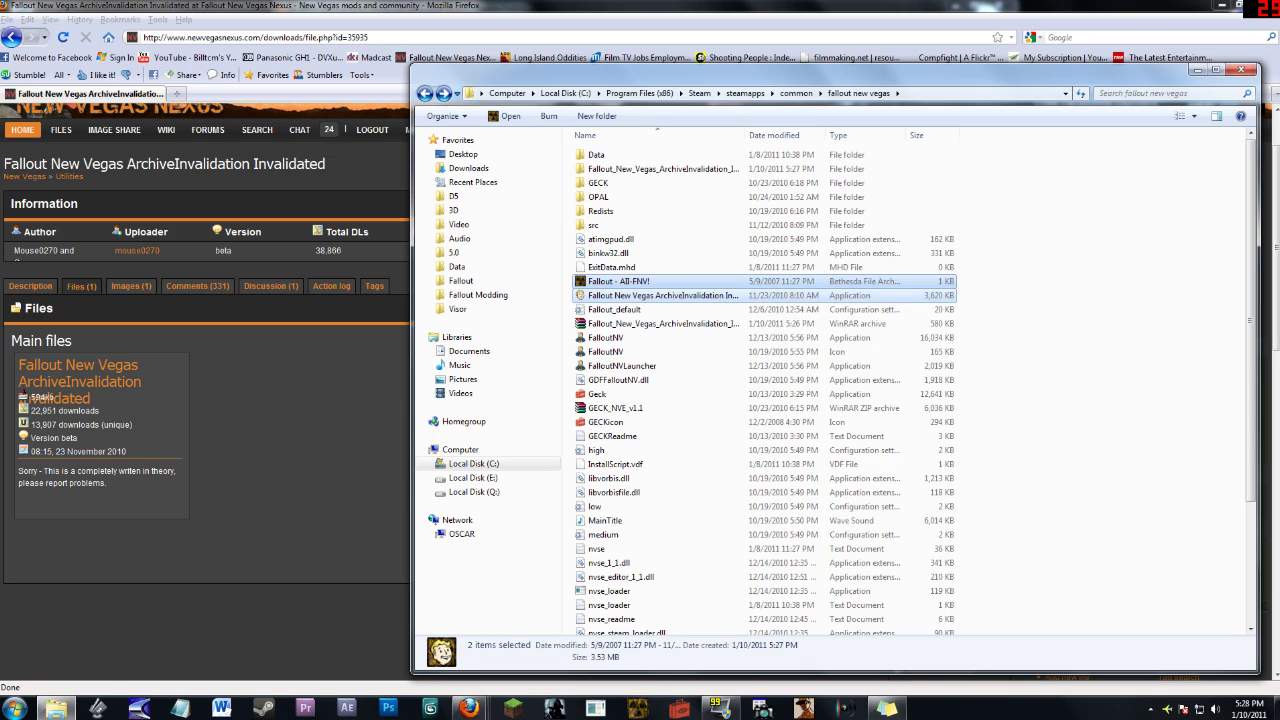
click(1005, 299)
click(662, 296)
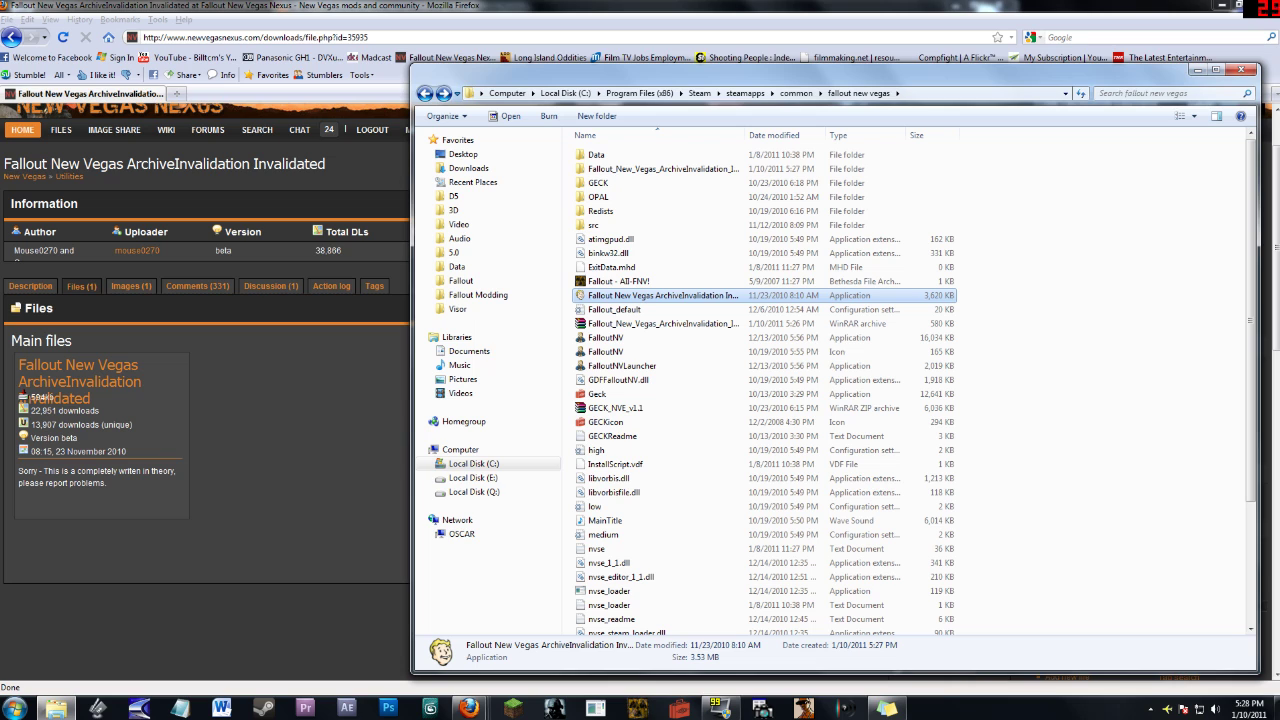
double_click(662, 296)
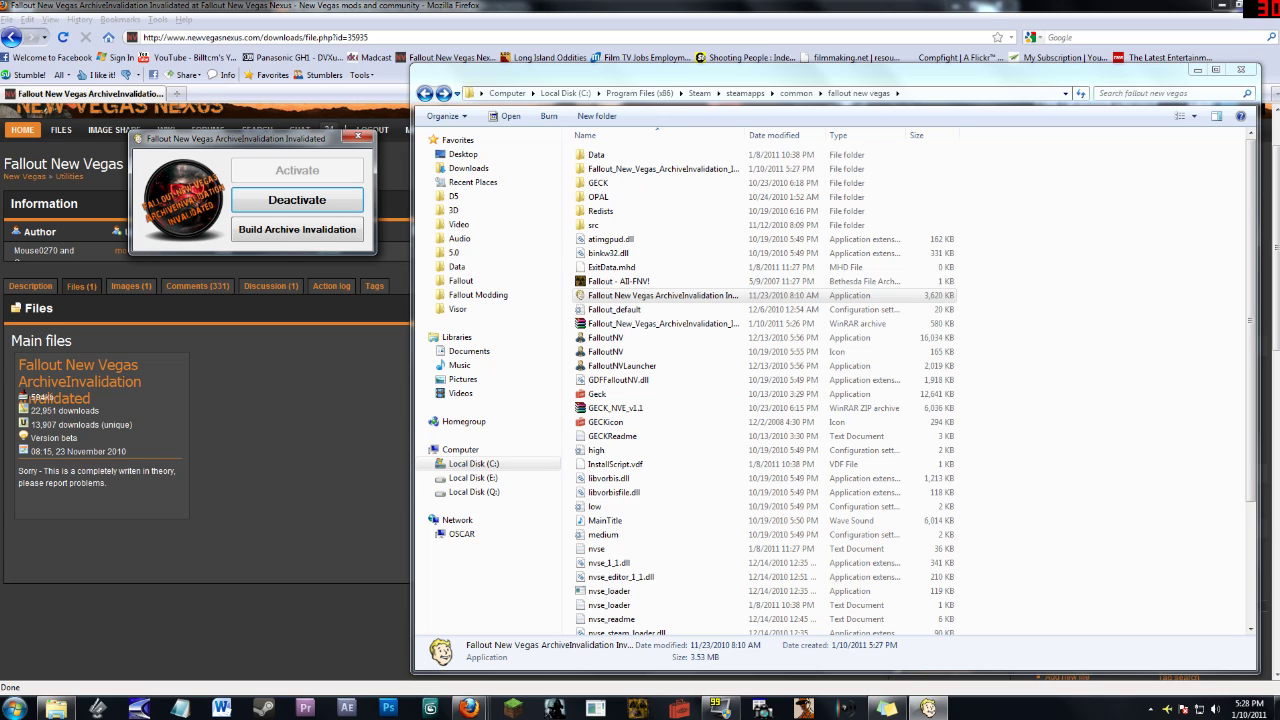
click(297, 230)
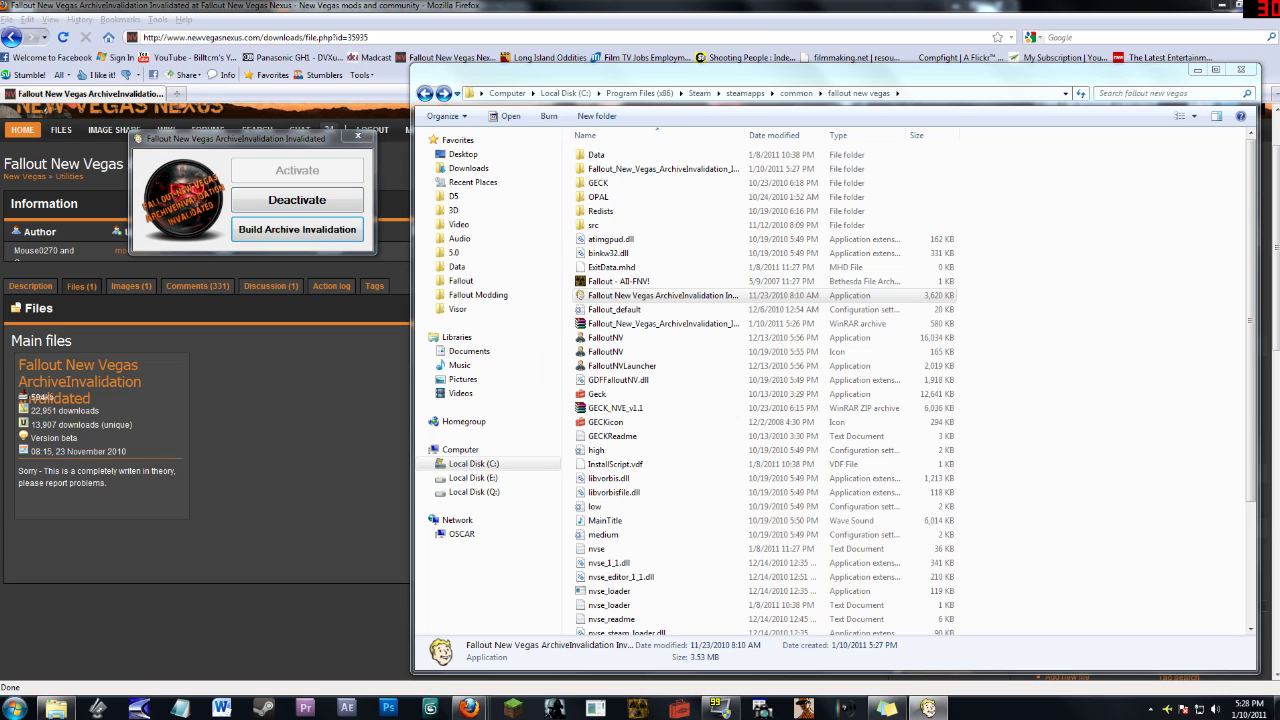
key(Return)
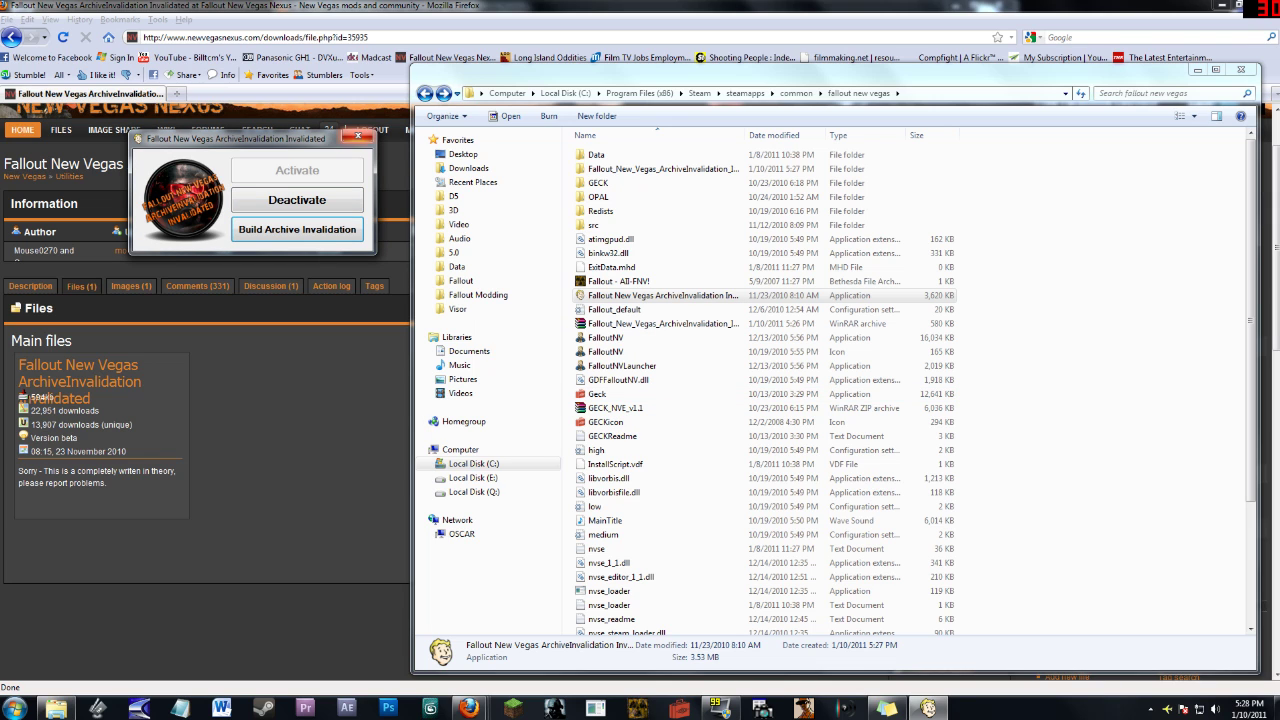
Close the ArchiveInvalidation tool and delete the leftover Fallout_New_Vegas_ArchiveInvalidation WinRAR archive from the fallout new vegas folder.
click(357, 135)
click(1070, 360)
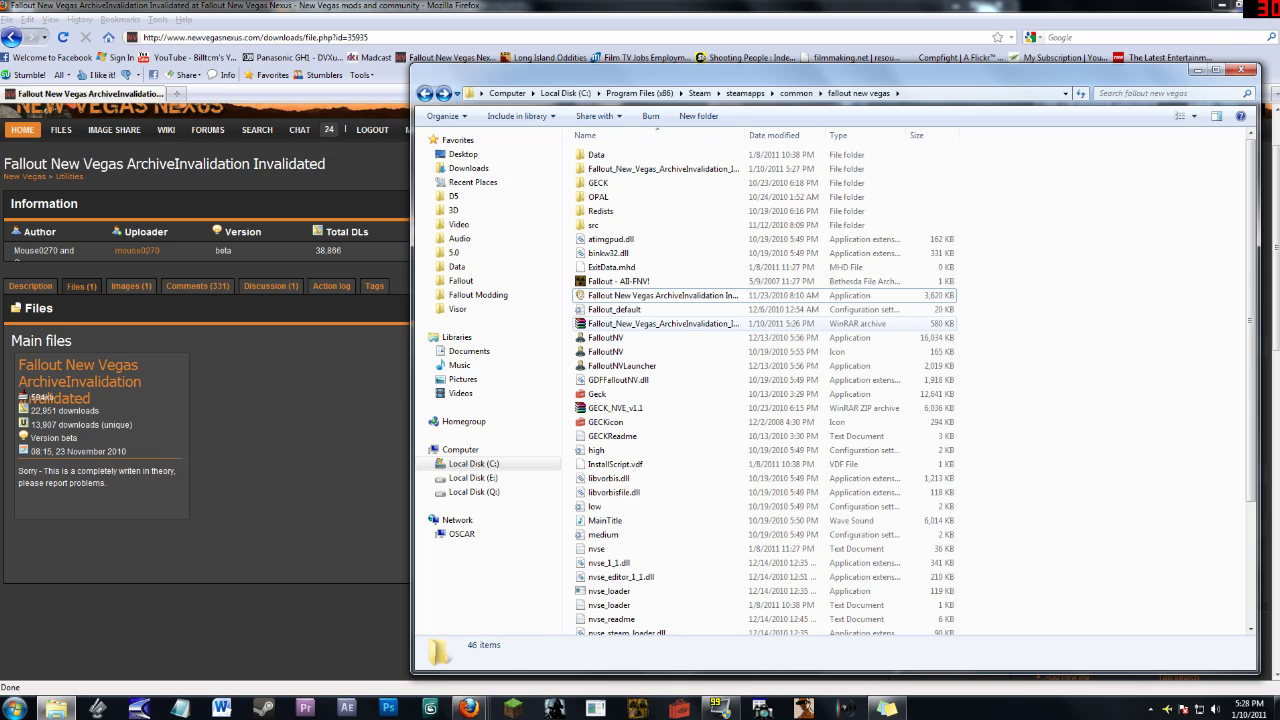
right_click(725, 324)
click(759, 534)
click(694, 408)
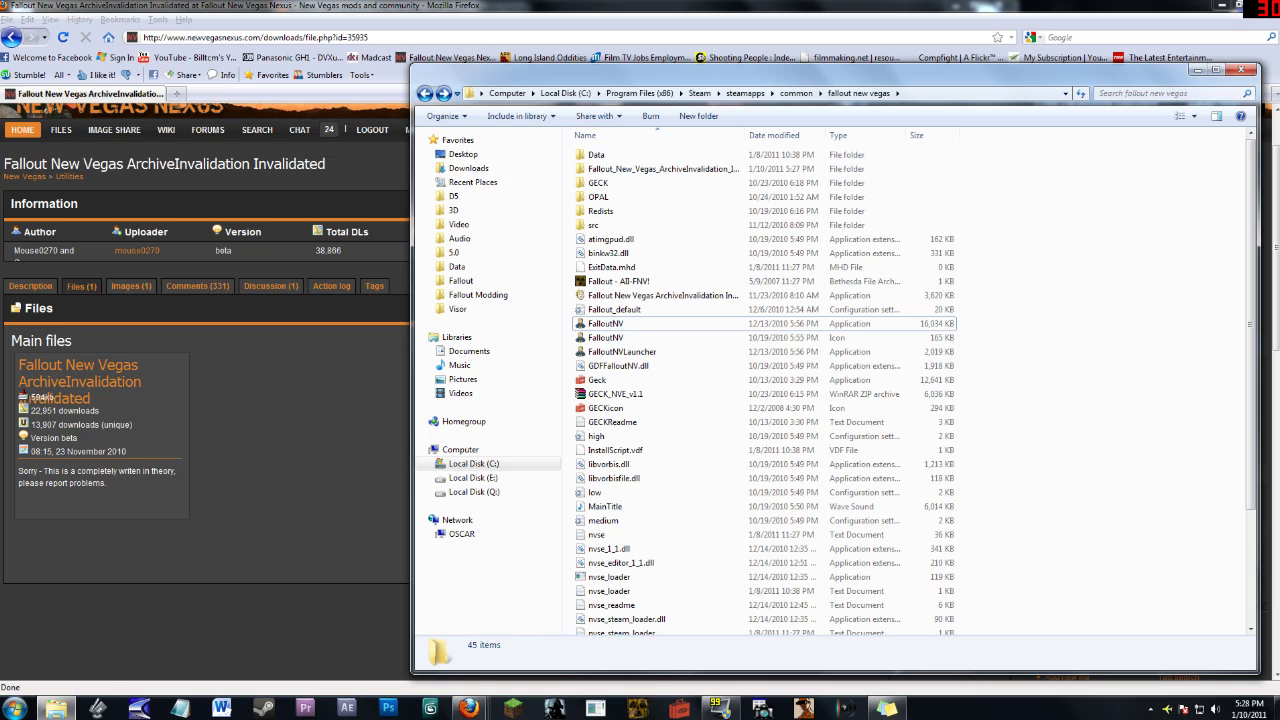
drag(973, 302, 733, 281)
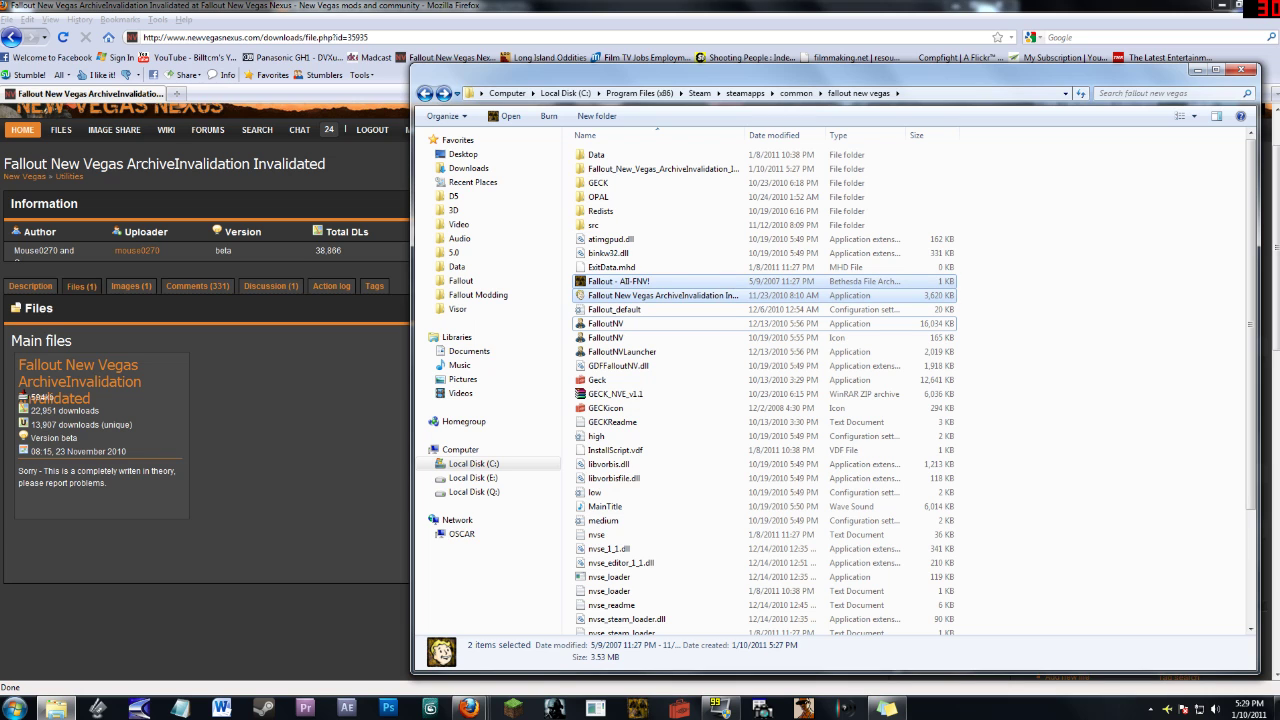
click(985, 300)
drag(936, 301, 734, 283)
Switch to the mod's page in Firefox, show its description and examine the author's notes and requirements.
click(350, 330)
click(31, 286)
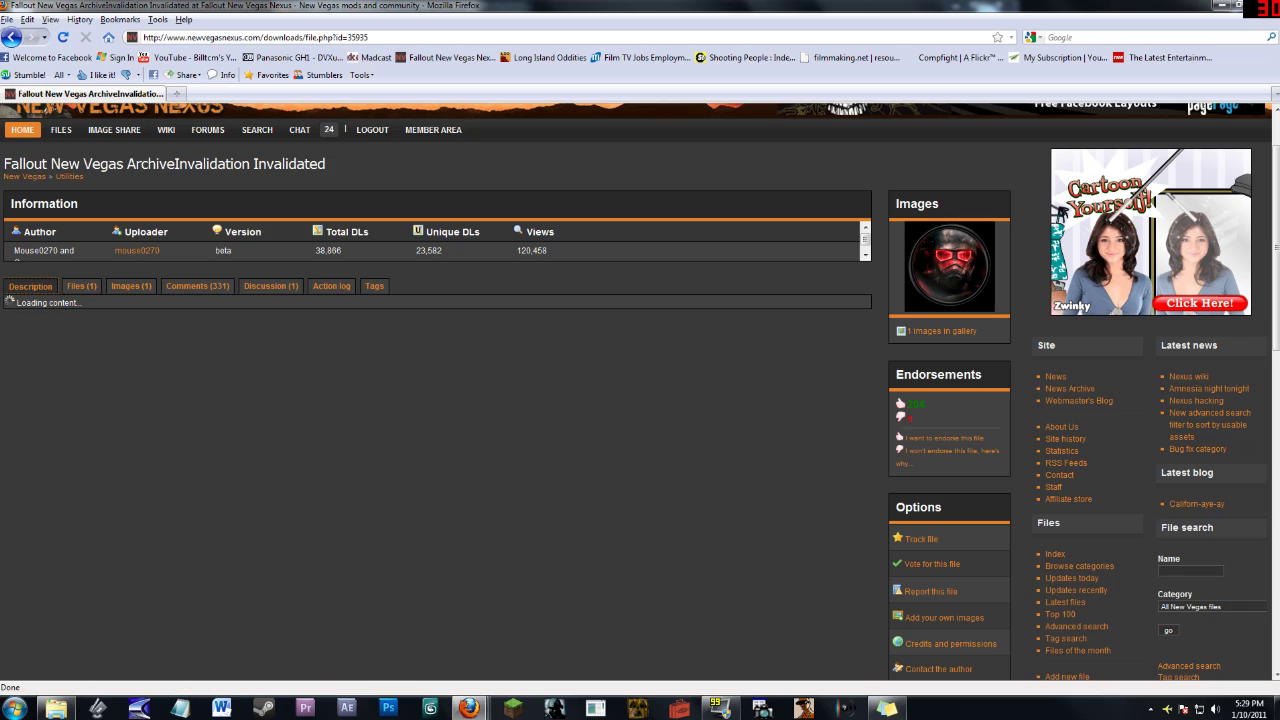
scroll(358, 448, down, 6)
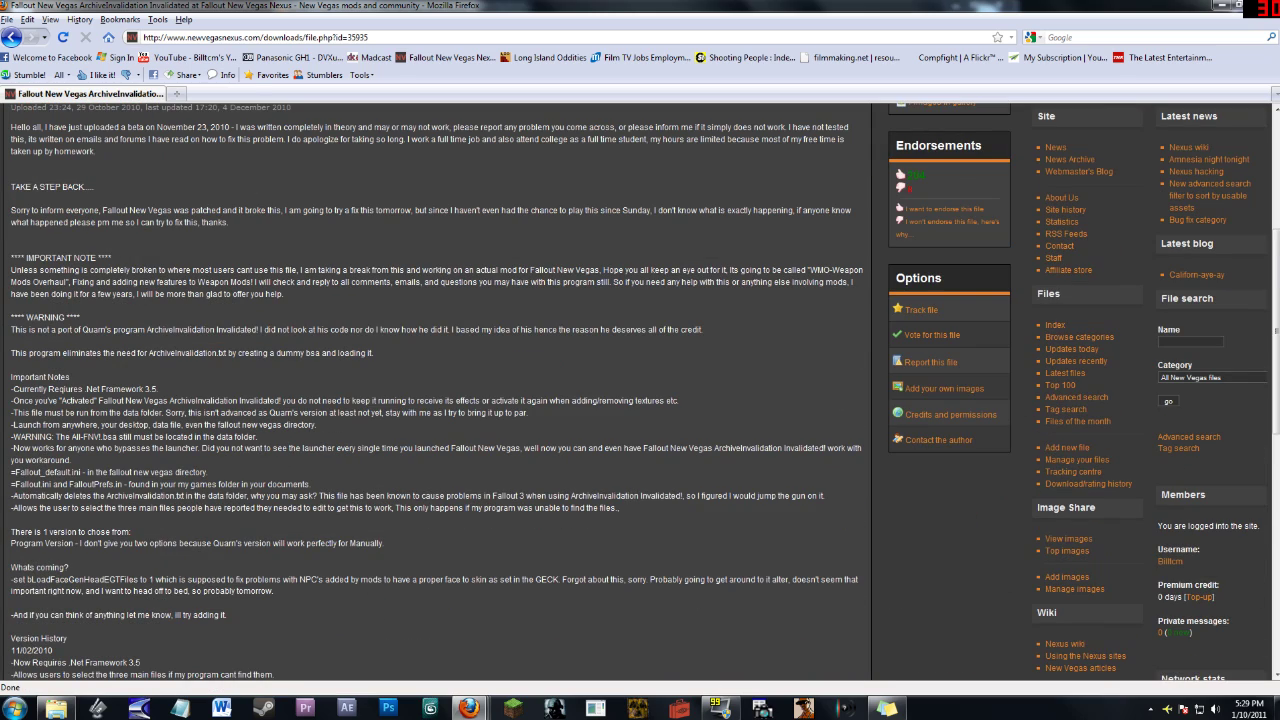
scroll(357, 402, up, 4)
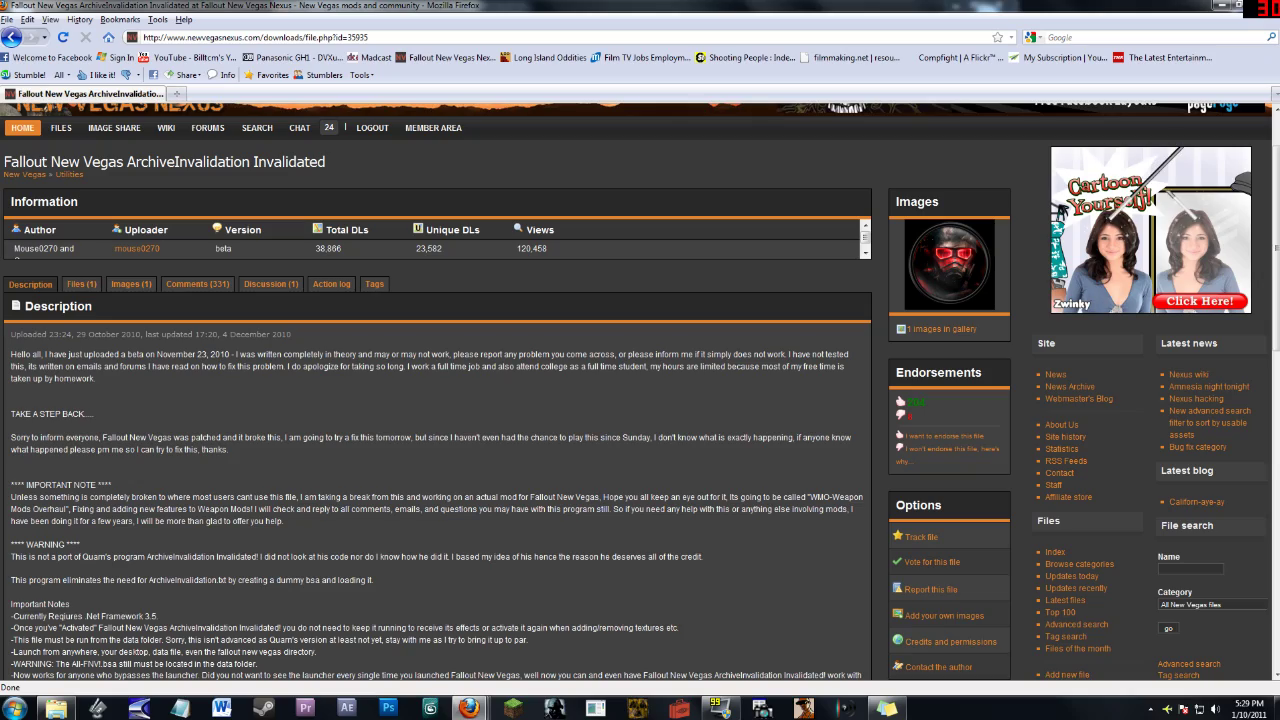
Close the "Is Working Online At Home The Next Gold Rush?" advert window and return to the ArchiveInvalidation mod page.
mouse_move(468, 708)
mouse_move(543, 635)
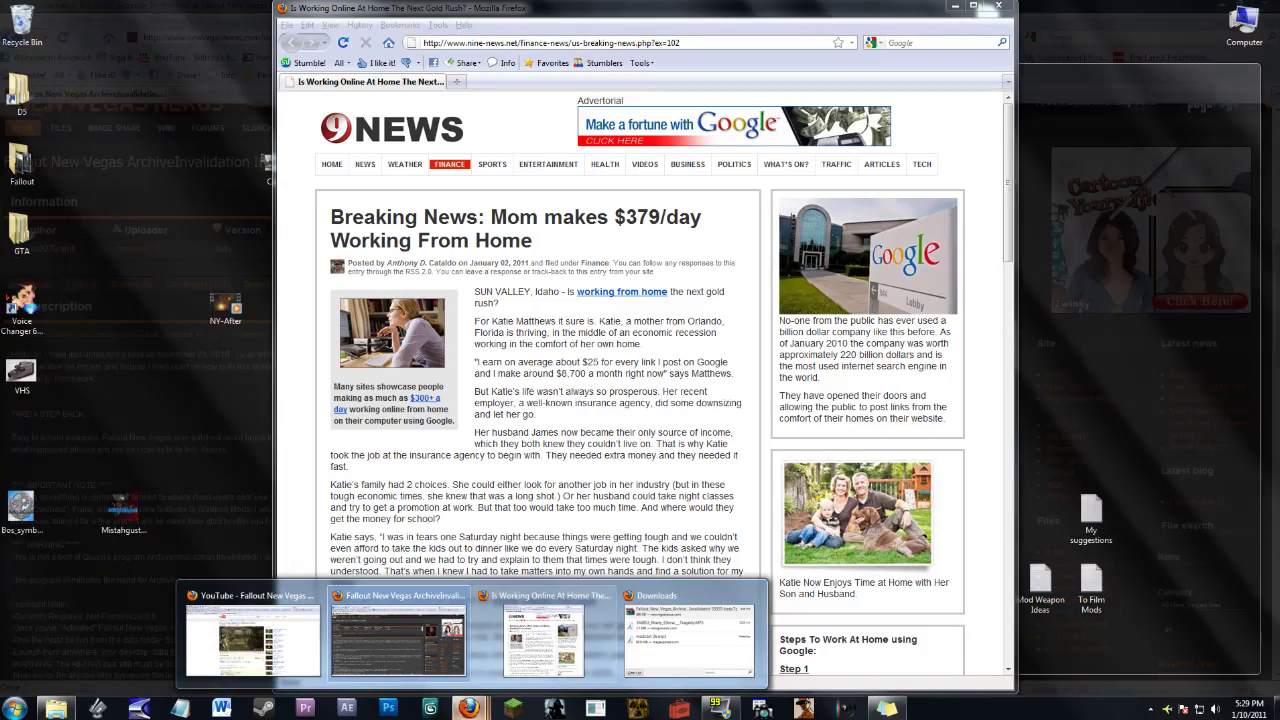
mouse_move(398, 635)
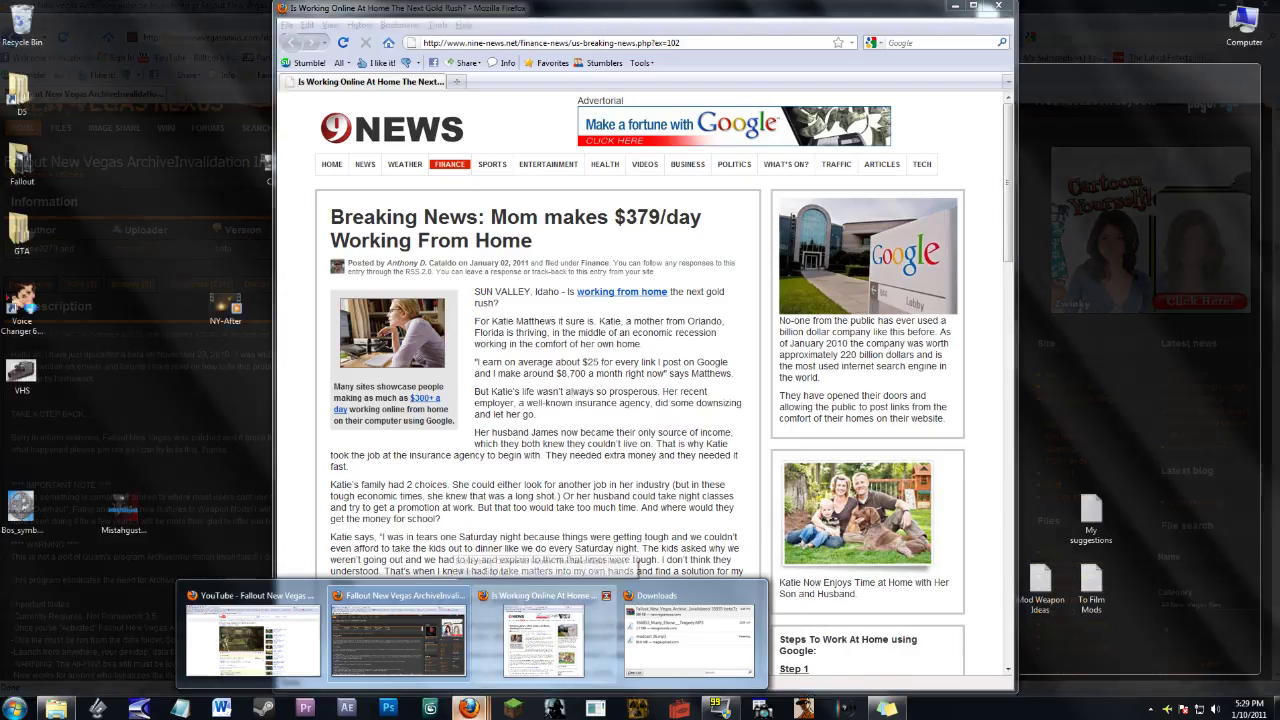
click(606, 595)
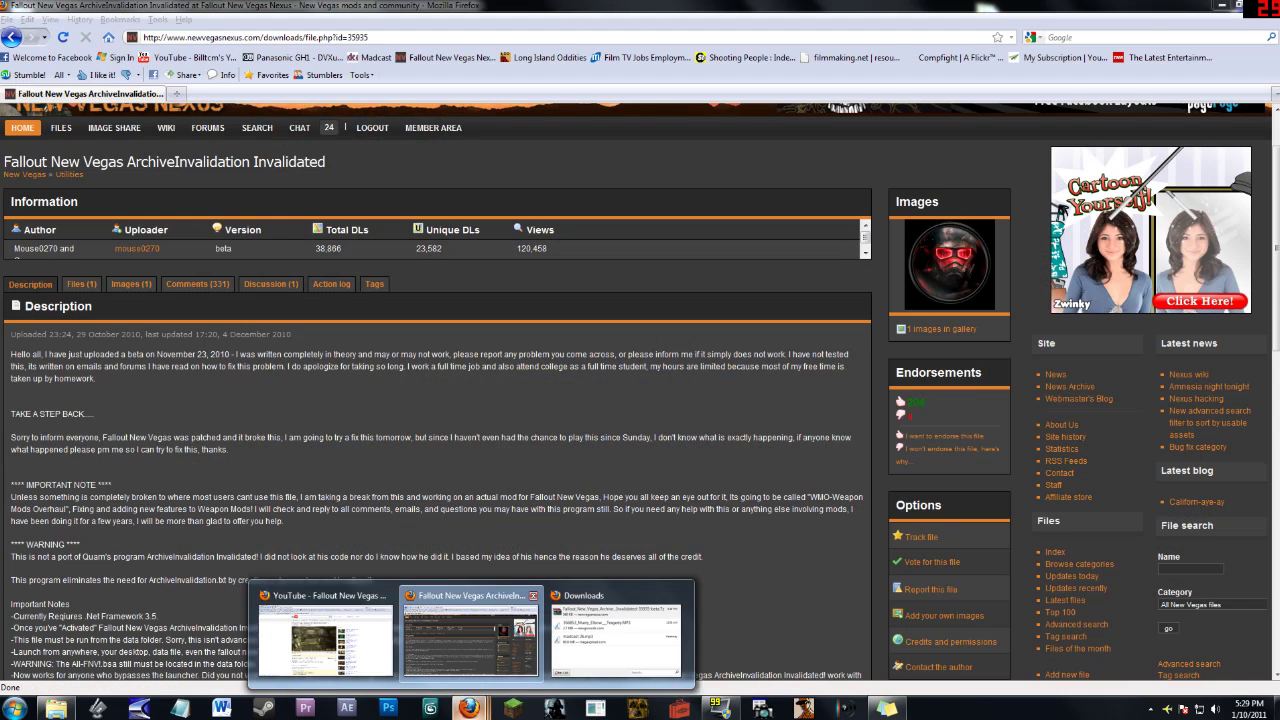
click(470, 638)
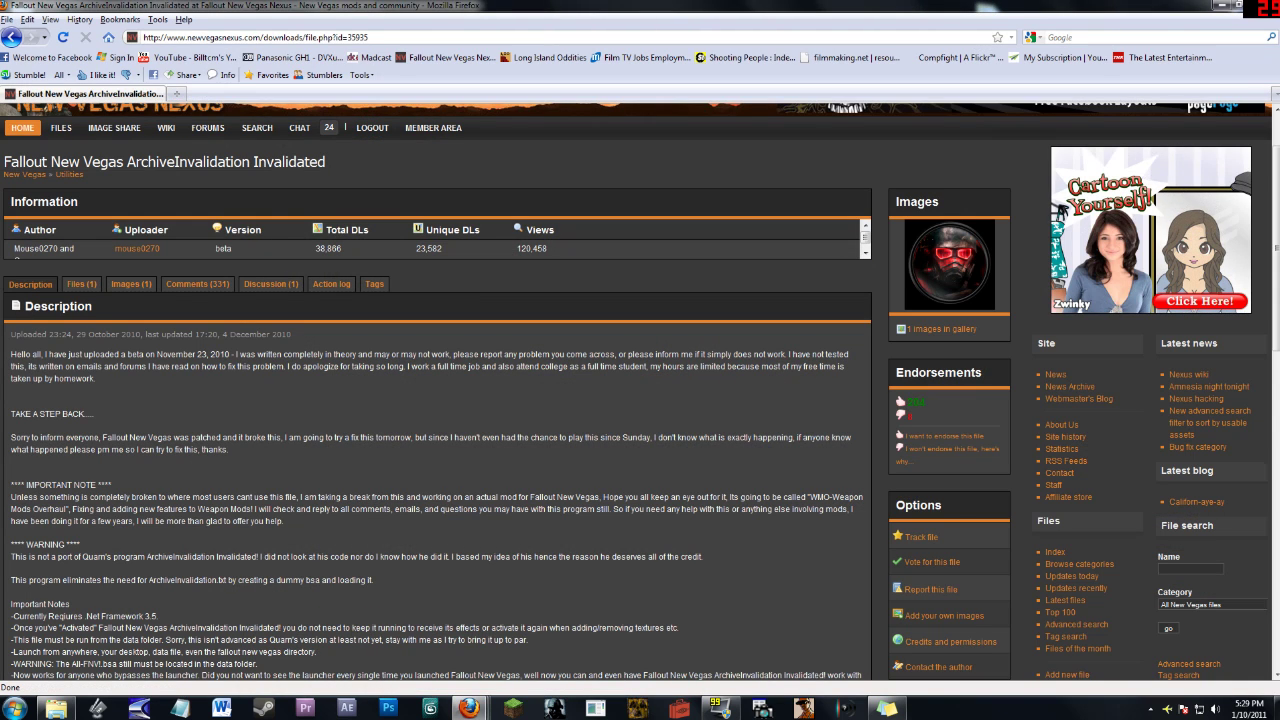